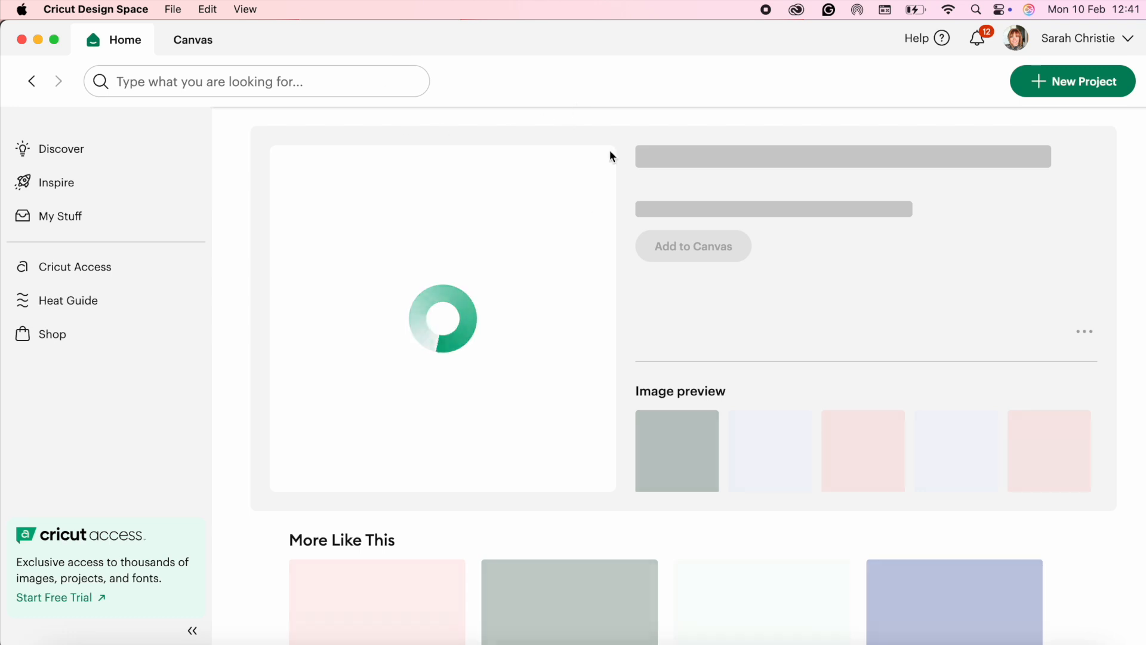
Step: Add the rainbow letter S design from the uploaded images to the canvas
{"action": "left_click", "coordinate": [30, 89]}
{"action": "scroll", "coordinate": [1080, 425], "scroll_direction": "down", "scroll_amount": 10}
{"action": "scroll", "coordinate": [1080, 425], "scroll_direction": "down", "scroll_amount": 3}
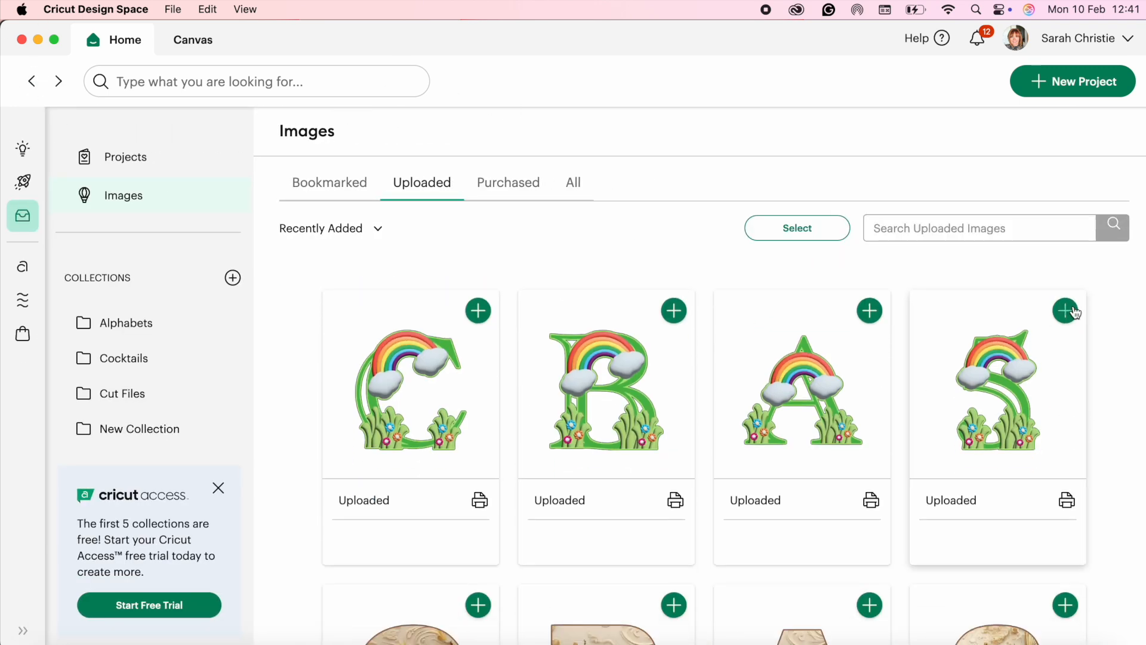
{"action": "left_click", "coordinate": [1066, 311]}
Step: Add the uploaded multicoloured rainbow with two clouds to the canvas and open the canvas
{"action": "scroll", "coordinate": [926, 395], "scroll_direction": "down", "scroll_amount": 4}
{"action": "scroll", "coordinate": [927, 395], "scroll_direction": "down", "scroll_amount": 12}
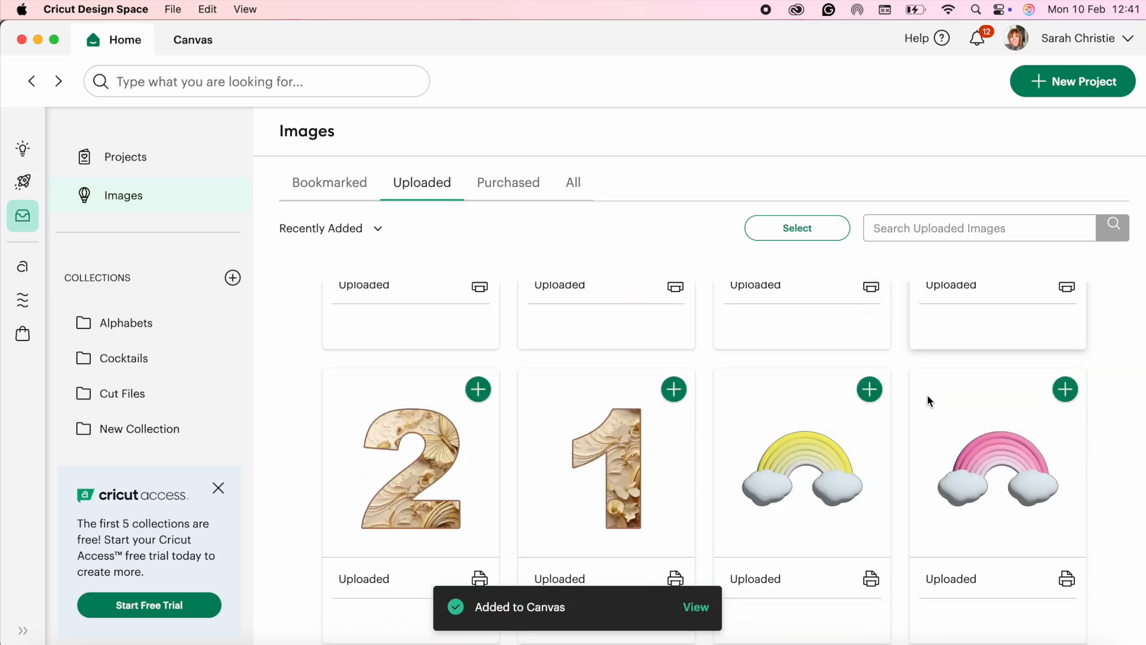
{"action": "scroll", "coordinate": [927, 395], "scroll_direction": "down", "scroll_amount": 8}
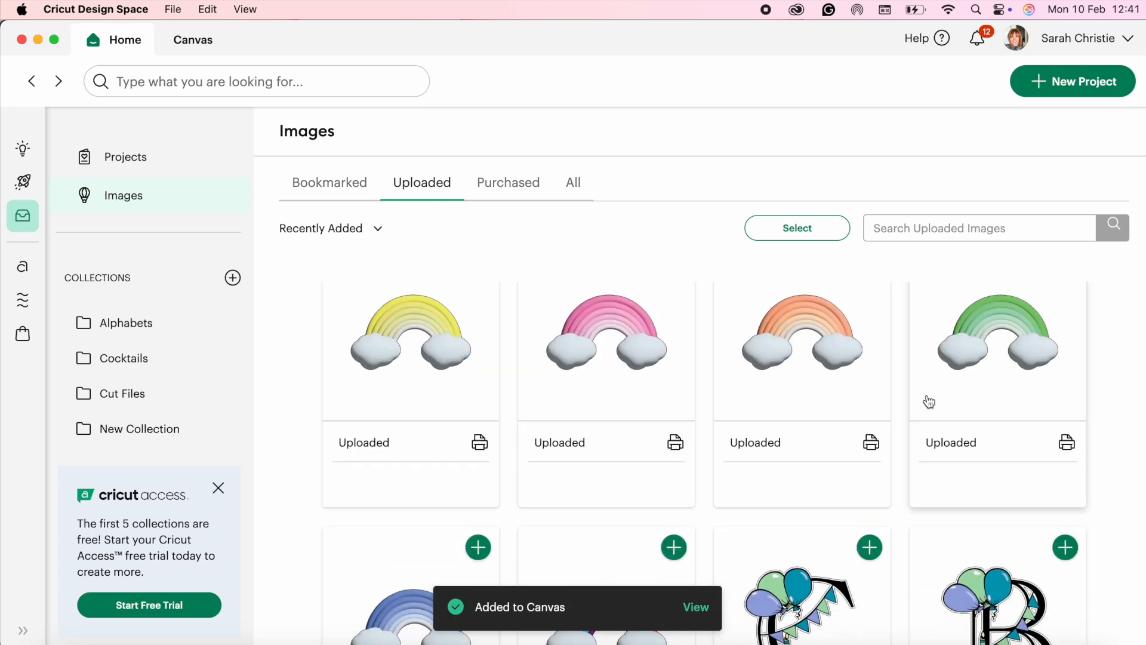
{"action": "scroll", "coordinate": [914, 387], "scroll_direction": "up", "scroll_amount": 2}
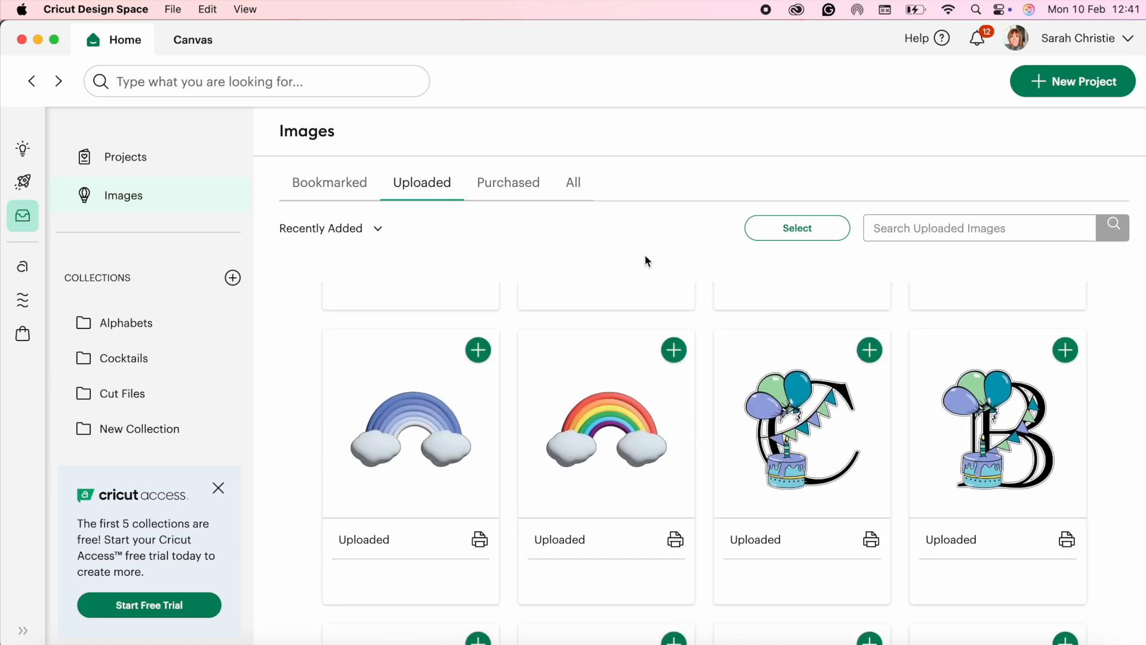
{"action": "left_click", "coordinate": [599, 501]}
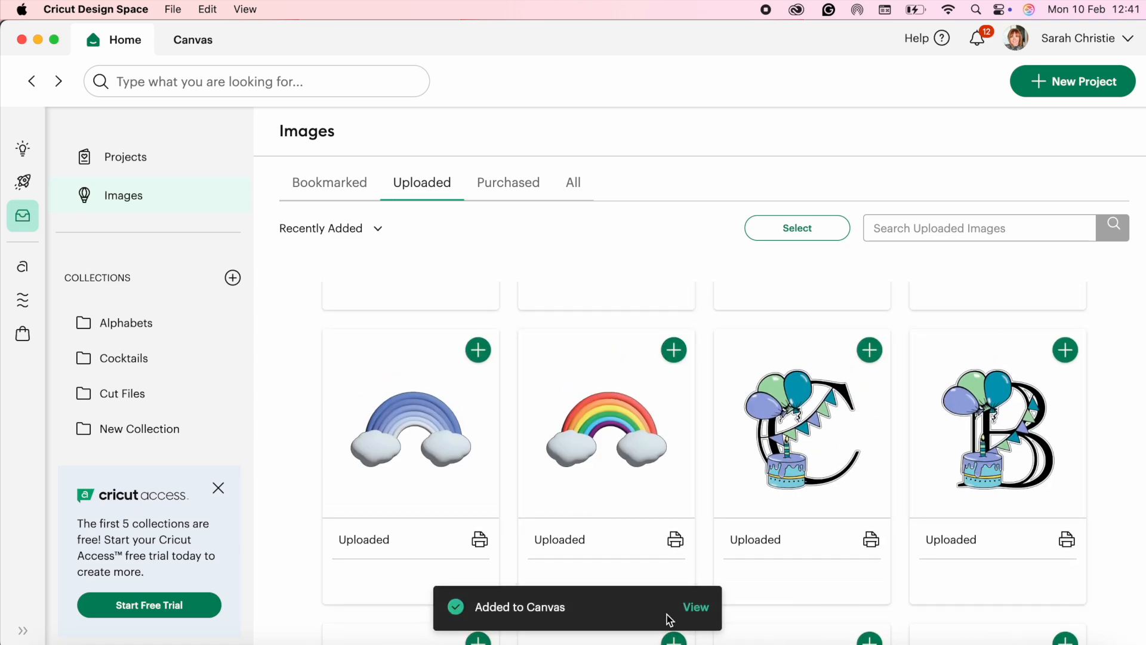
{"action": "left_click", "coordinate": [694, 606]}
Step: Resize the separate rainbow to about 4.6 × 2.86 in, tilt it to about 351.87° and place it beside the letter S
{"action": "left_click_drag", "start_coordinate": [349, 388], "coordinate": [498, 339]}
{"action": "left_click_drag", "start_coordinate": [770, 557], "coordinate": [517, 367]}
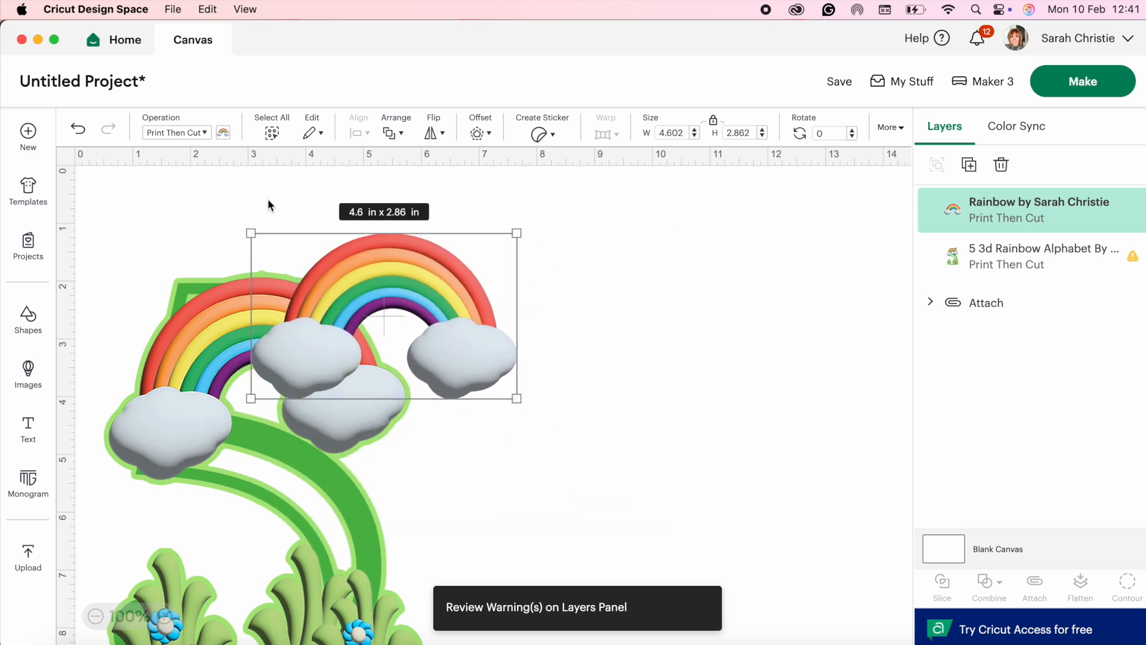
{"action": "left_click_drag", "start_coordinate": [232, 229], "coordinate": [184, 228]}
{"action": "left_click_drag", "start_coordinate": [394, 324], "coordinate": [514, 321]}
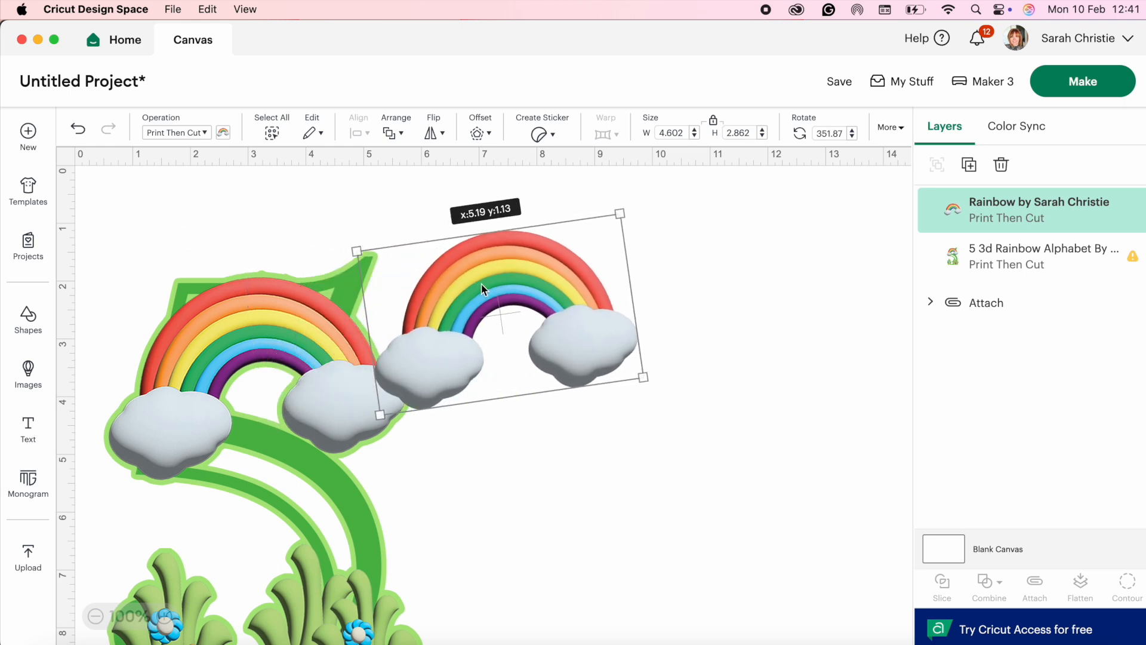
Step: Start a new image upload and choose Cloud.png from the Spring folder in 3D Images
{"action": "left_click", "coordinate": [27, 570]}
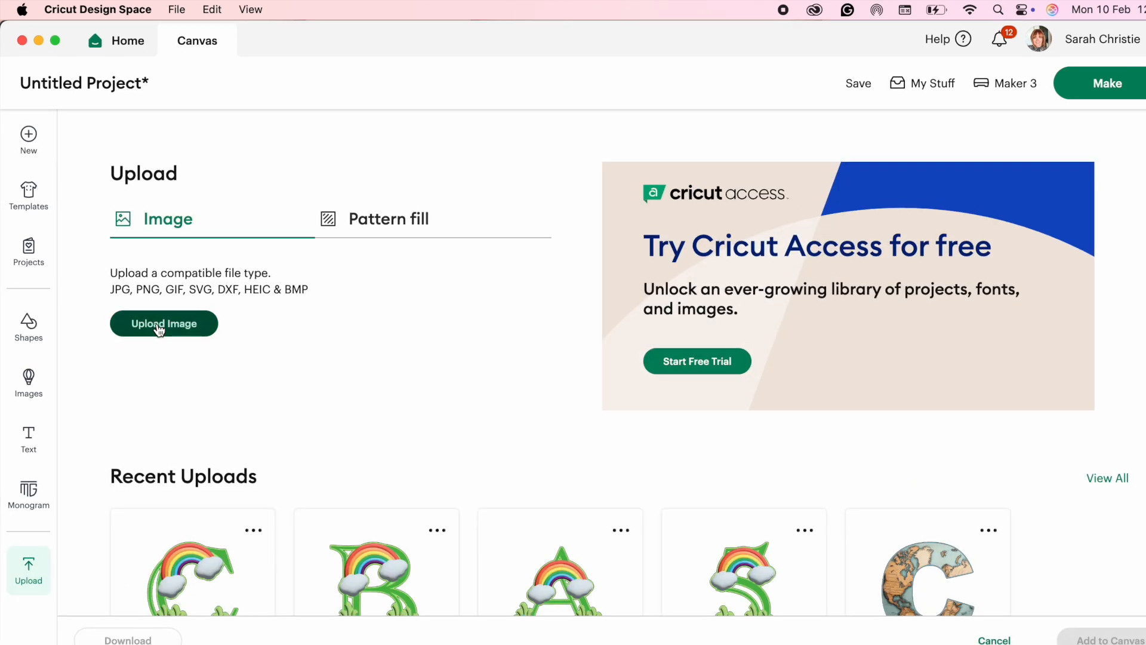
{"action": "left_click", "coordinate": [157, 315]}
{"action": "left_click", "coordinate": [616, 455]}
{"action": "double_click", "coordinate": [794, 288]}
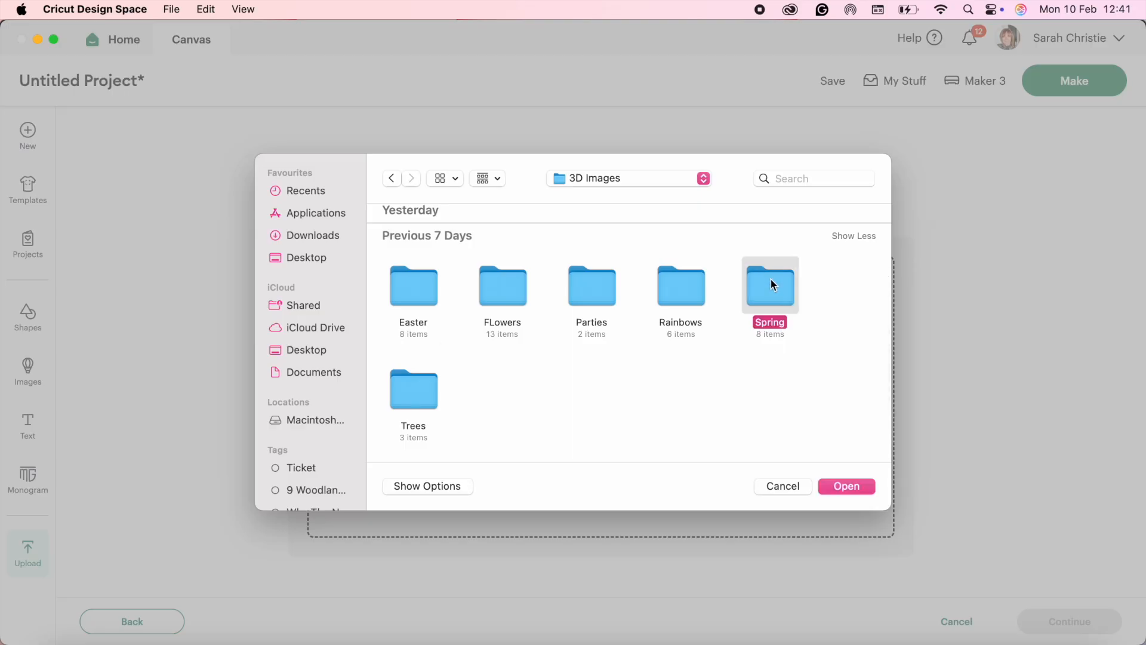
{"action": "left_click", "coordinate": [615, 269]}
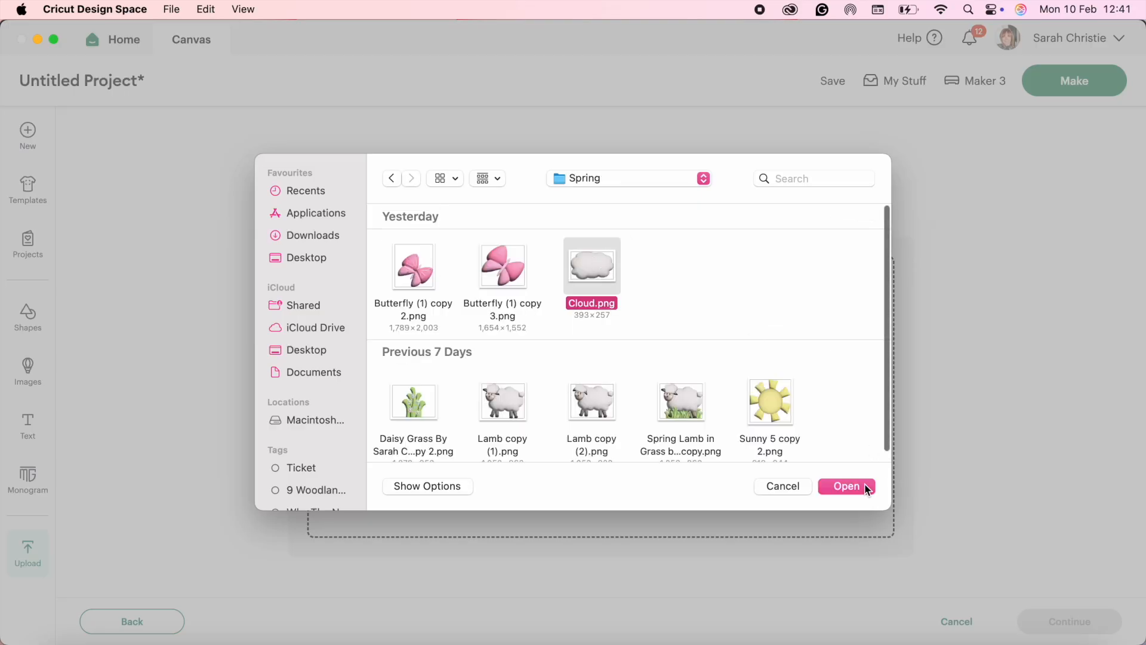
{"action": "left_click", "coordinate": [843, 484]}
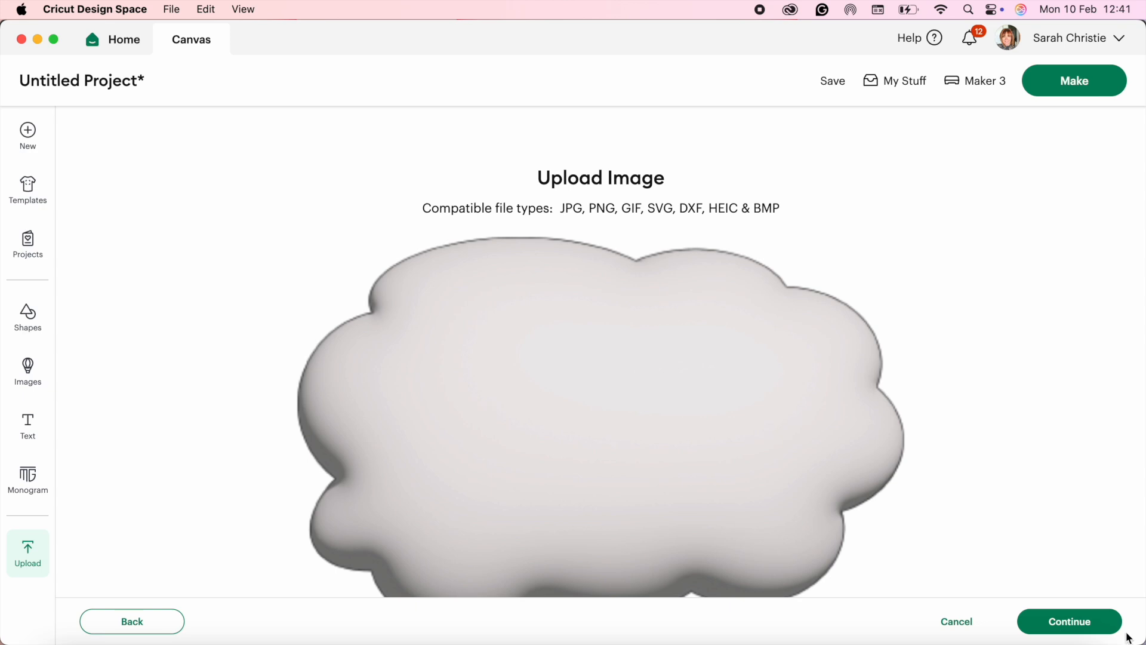
Step: Convert the cloud image to a Flat Graphic without background changes and upload it under the name Cloud
{"action": "left_click", "coordinate": [1105, 624]}
{"action": "left_click", "coordinate": [1062, 615]}
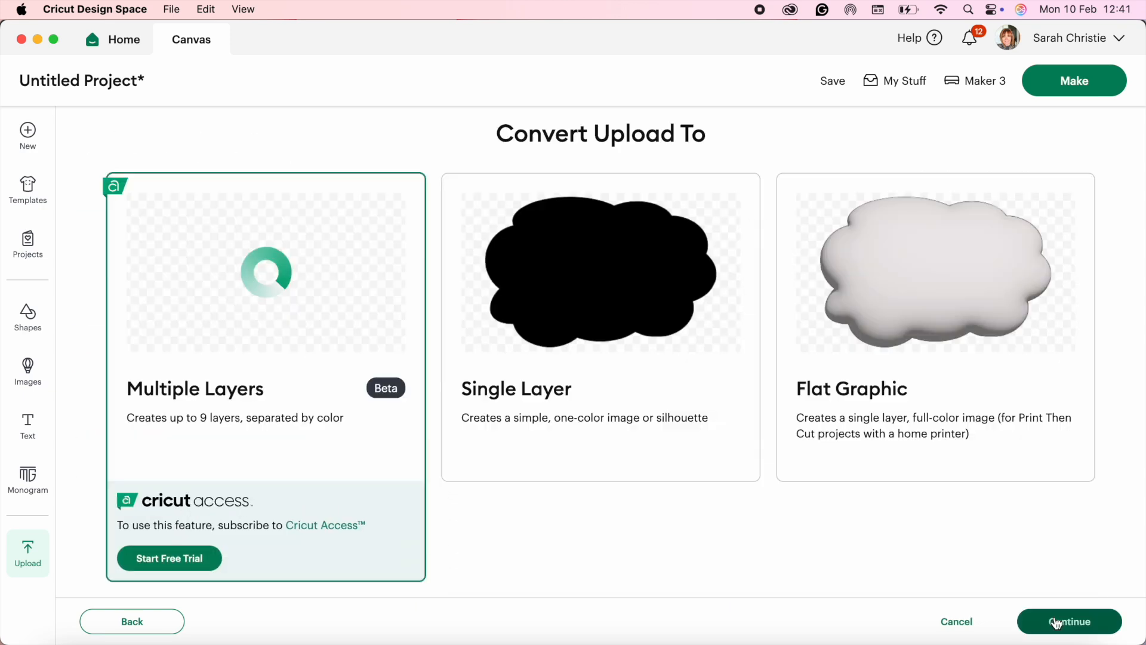
{"action": "left_click", "coordinate": [877, 278]}
{"action": "left_click", "coordinate": [1063, 627]}
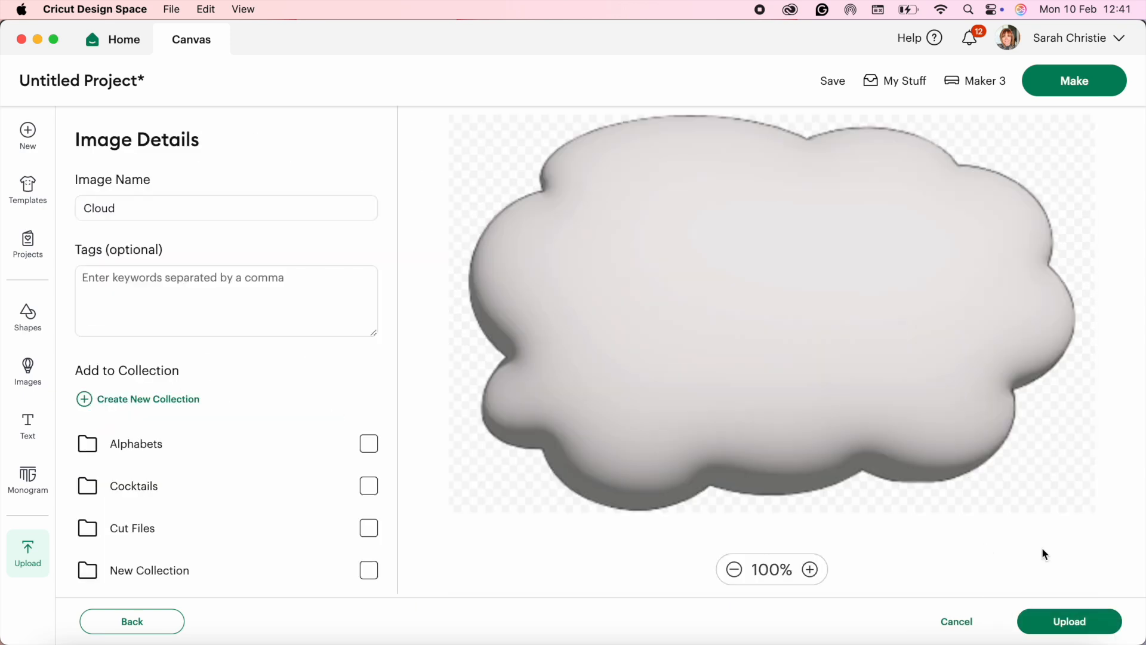
{"action": "left_click", "coordinate": [1084, 627]}
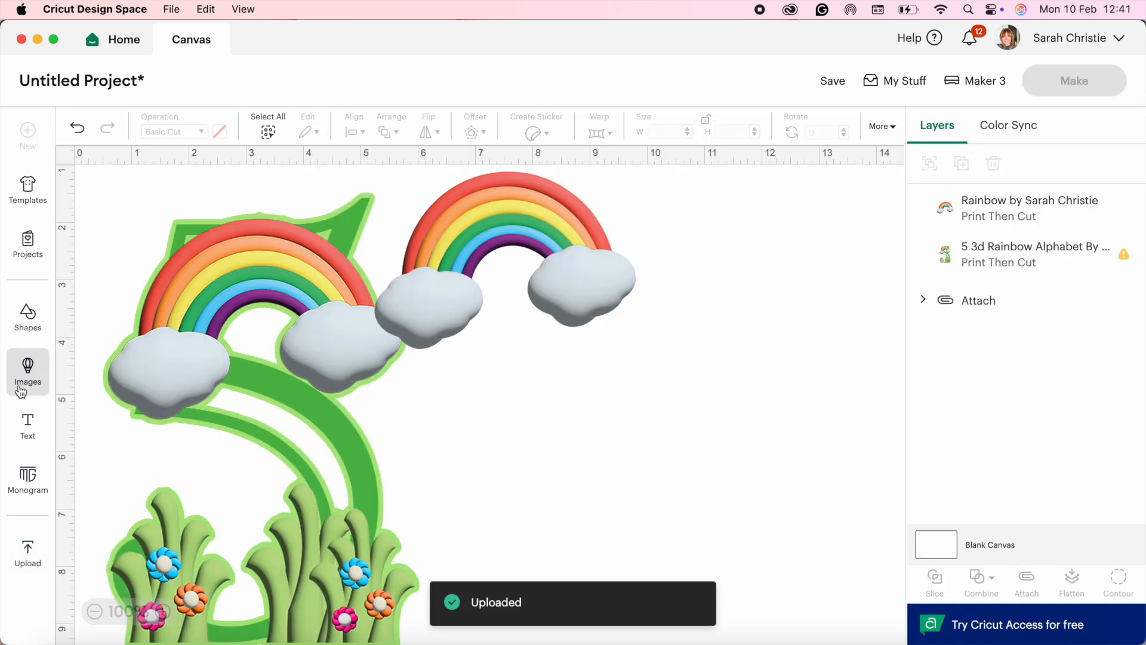
Step: Start another image upload and choose Sunny 5 copy 2.png from the Spring folder
{"action": "left_click", "coordinate": [28, 552]}
{"action": "left_click", "coordinate": [151, 311]}
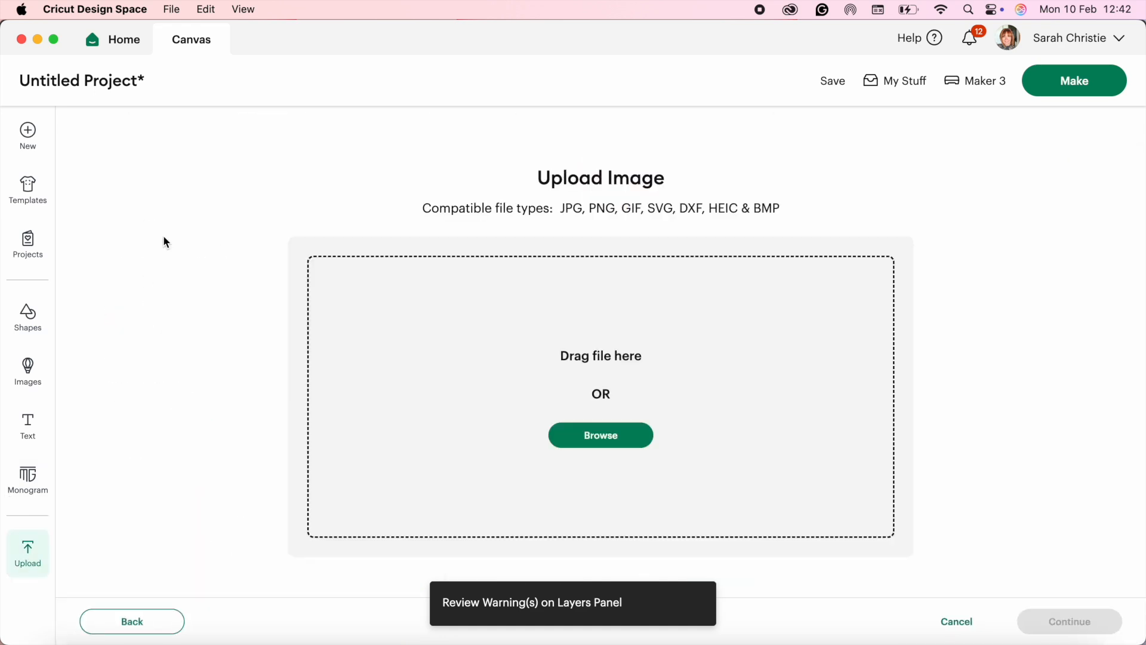
{"action": "left_click", "coordinate": [587, 425]}
{"action": "left_click", "coordinate": [776, 411]}
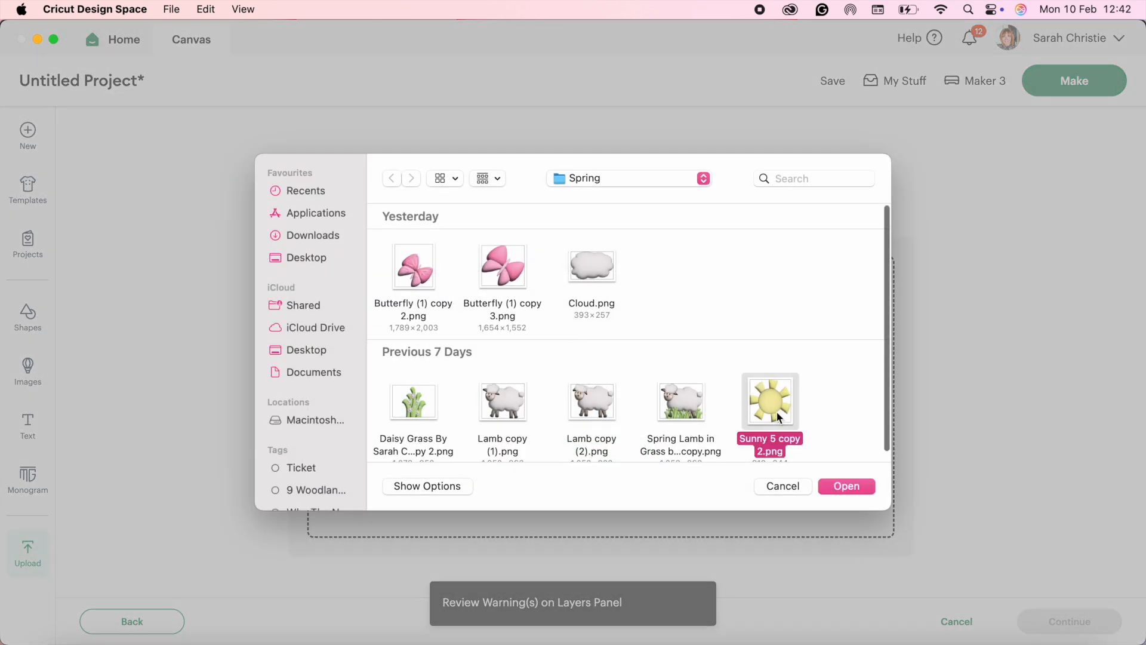
{"action": "left_click", "coordinate": [856, 493]}
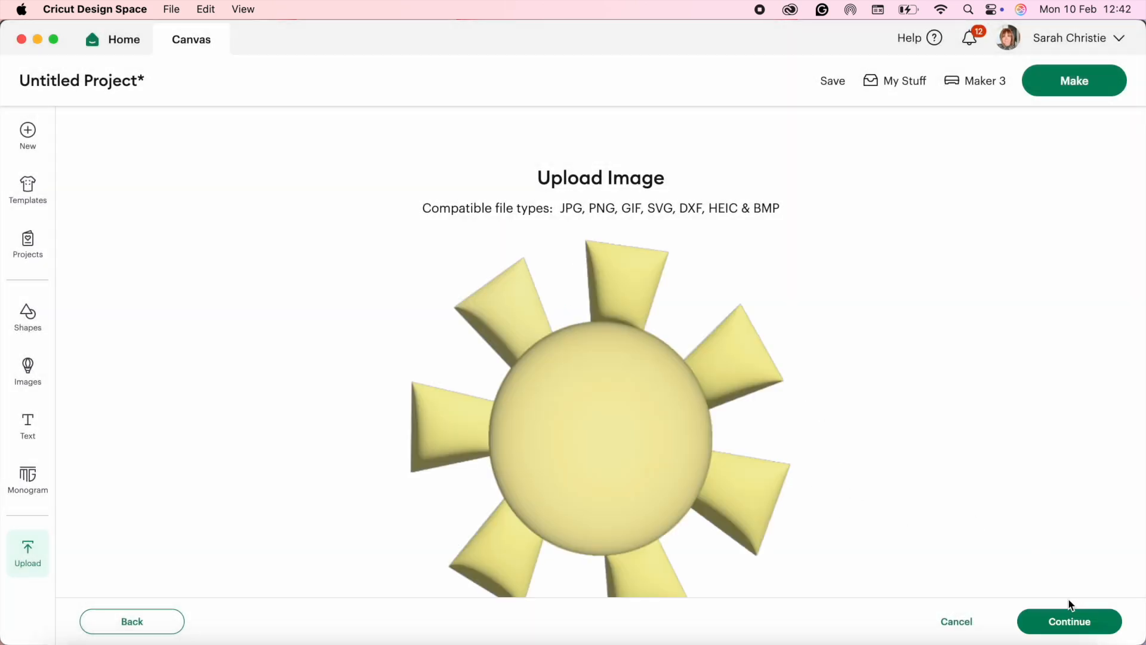
Step: Convert the sun image to a Flat Graphic without background changes and upload it as Sunny 5 copy 2
{"action": "left_click", "coordinate": [1069, 621]}
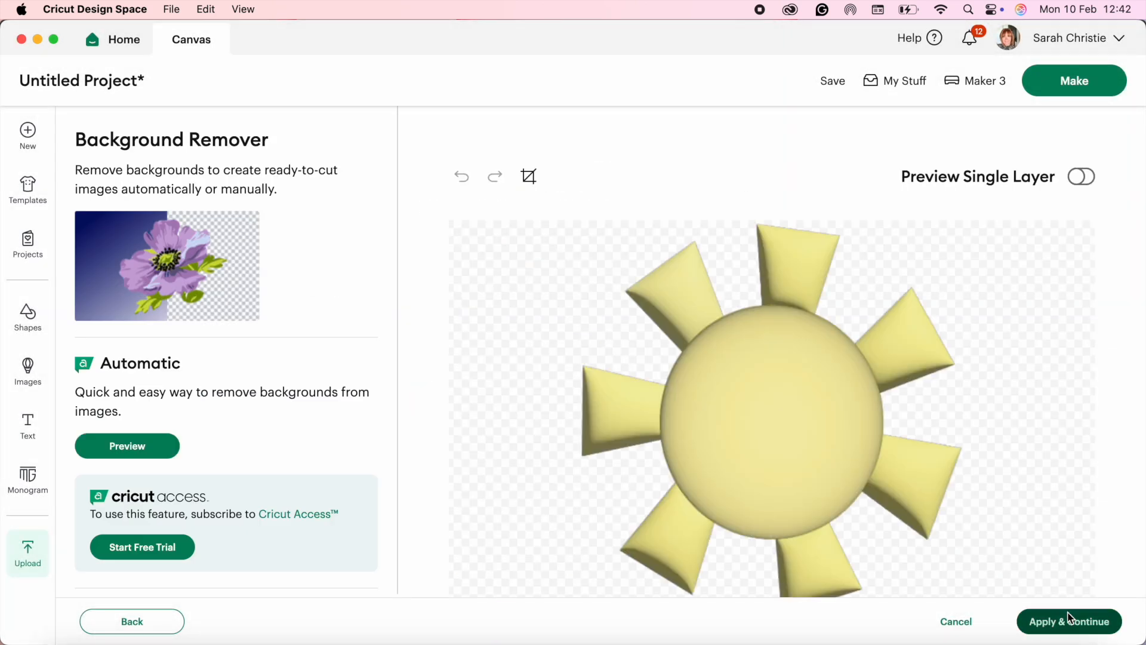
{"action": "left_click", "coordinate": [1069, 621]}
{"action": "left_click", "coordinate": [958, 291]}
{"action": "left_click", "coordinate": [1054, 624]}
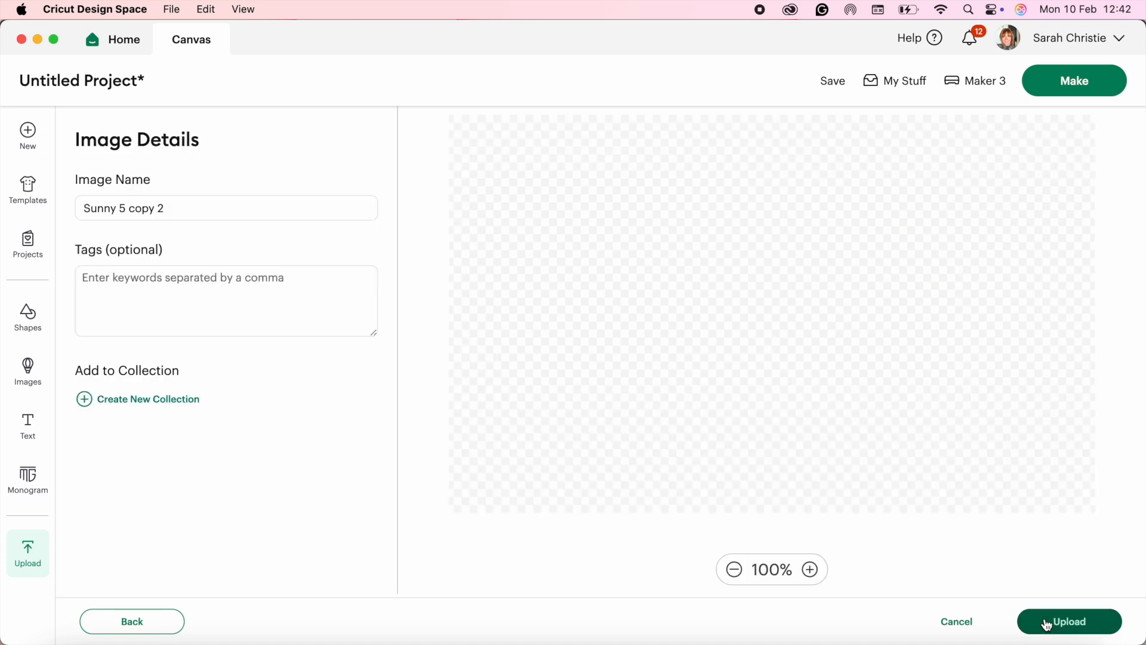
{"action": "left_click", "coordinate": [1048, 623]}
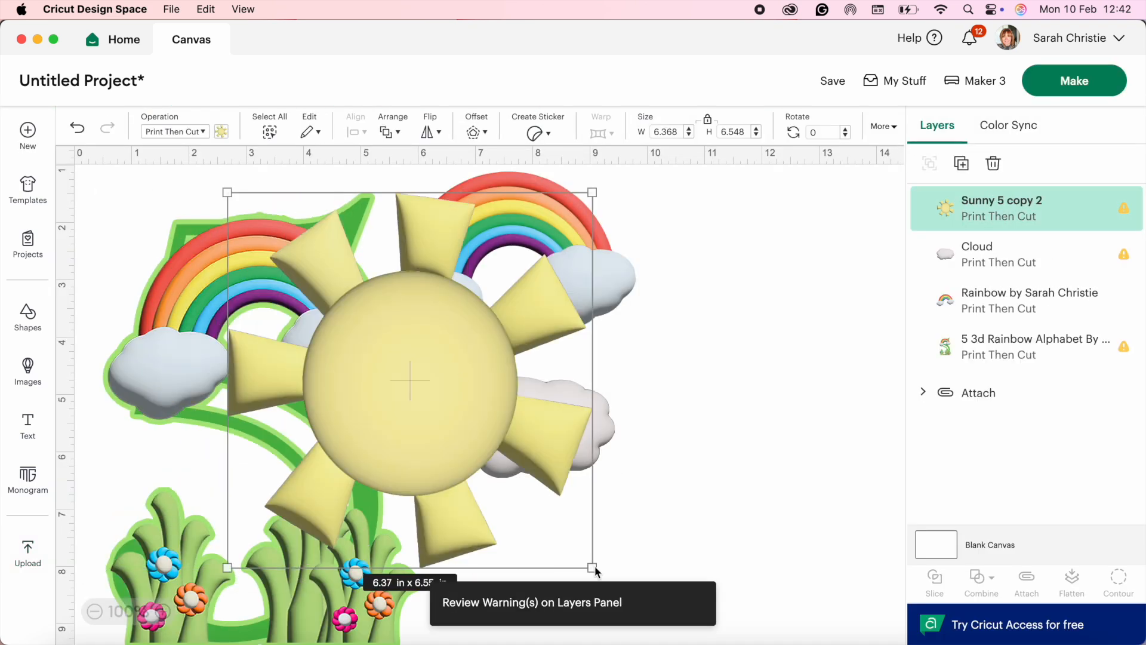
Step: Shrink the sun to roughly half its size and move it into the empty area beside the tilted rainbow
{"action": "left_click", "coordinate": [829, 468]}
{"action": "left_click", "coordinate": [466, 352]}
{"action": "left_click_drag", "start_coordinate": [225, 192], "coordinate": [390, 410]}
{"action": "left_click_drag", "start_coordinate": [651, 526], "coordinate": [521, 410]}
{"action": "left_click", "coordinate": [789, 473]}
{"action": "left_click_drag", "start_coordinate": [526, 460], "coordinate": [771, 321]}
Step: Enlarge the cloud slightly and place it below the sun
{"action": "left_click", "coordinate": [568, 407]}
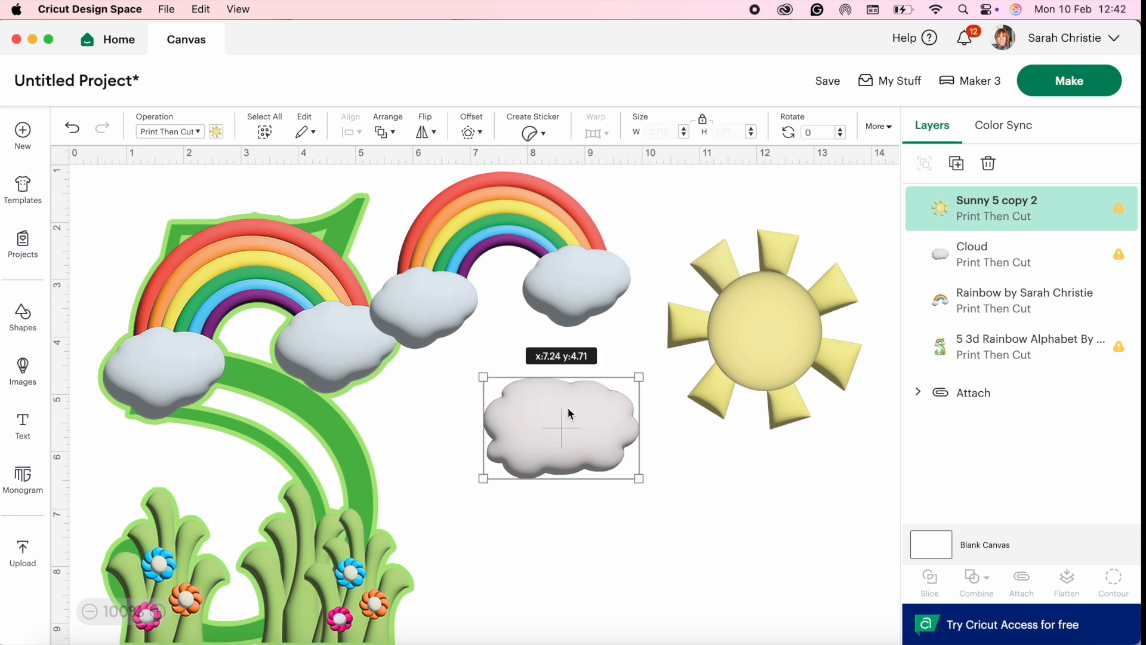
{"action": "left_click_drag", "start_coordinate": [638, 492], "coordinate": [684, 525]}
{"action": "left_click_drag", "start_coordinate": [581, 434], "coordinate": [778, 523]}
Step: Reduce the letter S to about 4.94 × 7.09 in and move the separate rainbow away from it, behind the sun
{"action": "left_click_drag", "start_coordinate": [203, 352], "coordinate": [325, 247]}
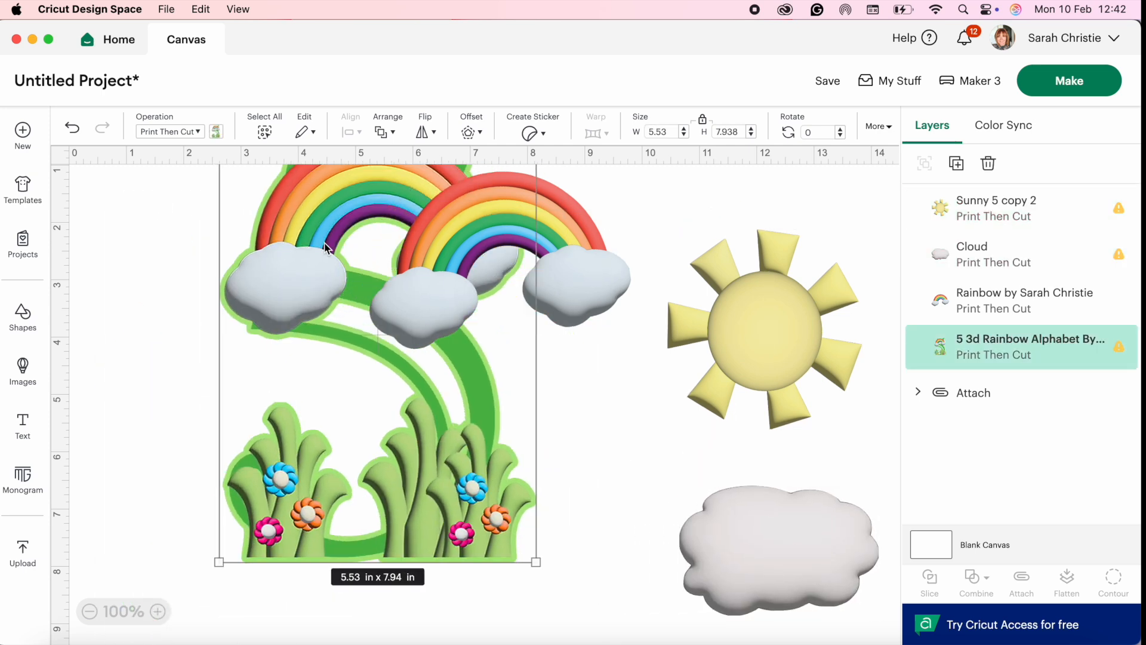
{"action": "left_click_drag", "start_coordinate": [534, 560], "coordinate": [503, 513]}
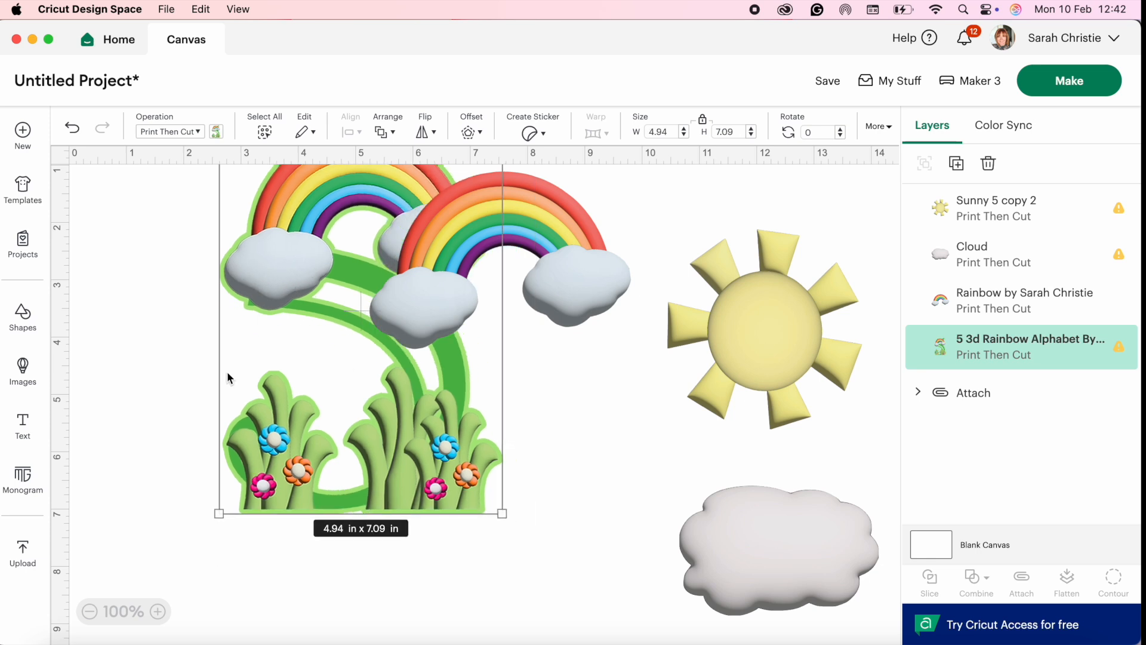
{"action": "left_click_drag", "start_coordinate": [302, 317], "coordinate": [295, 456]}
{"action": "left_click_drag", "start_coordinate": [576, 242], "coordinate": [797, 242]}
Step: Create an offset around the letter S with a distance of 0.236 in and rounded corners
{"action": "left_click", "coordinate": [260, 365]}
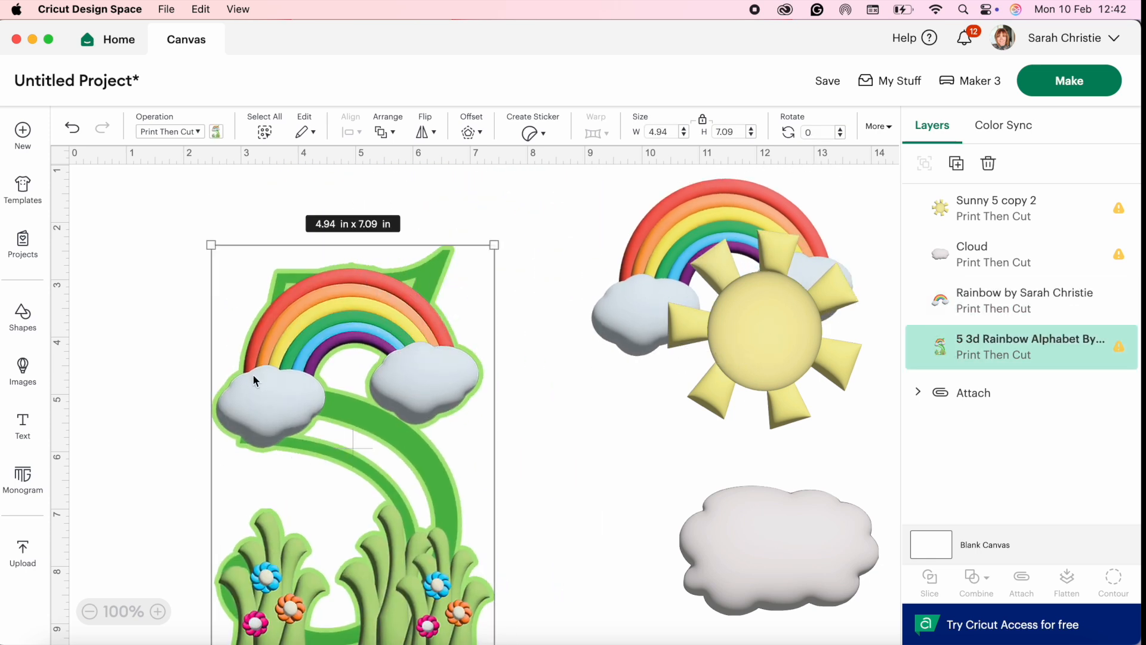
{"action": "left_click", "coordinate": [476, 132]}
{"action": "left_click_drag", "start_coordinate": [488, 199], "coordinate": [490, 203]}
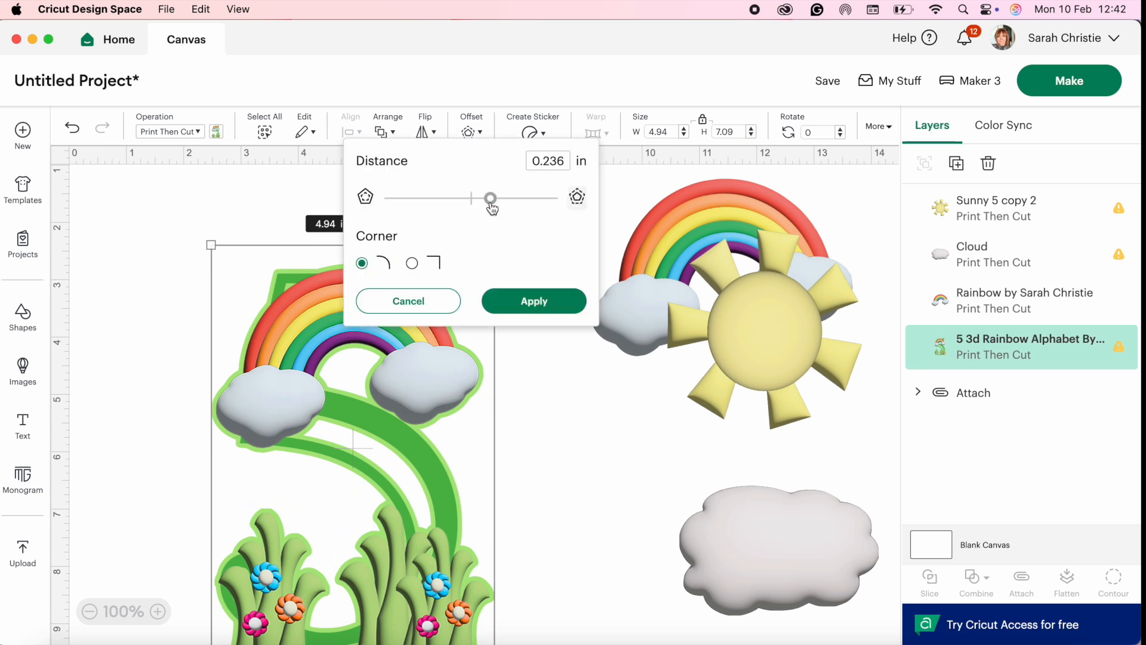
{"action": "left_click", "coordinate": [533, 292]}
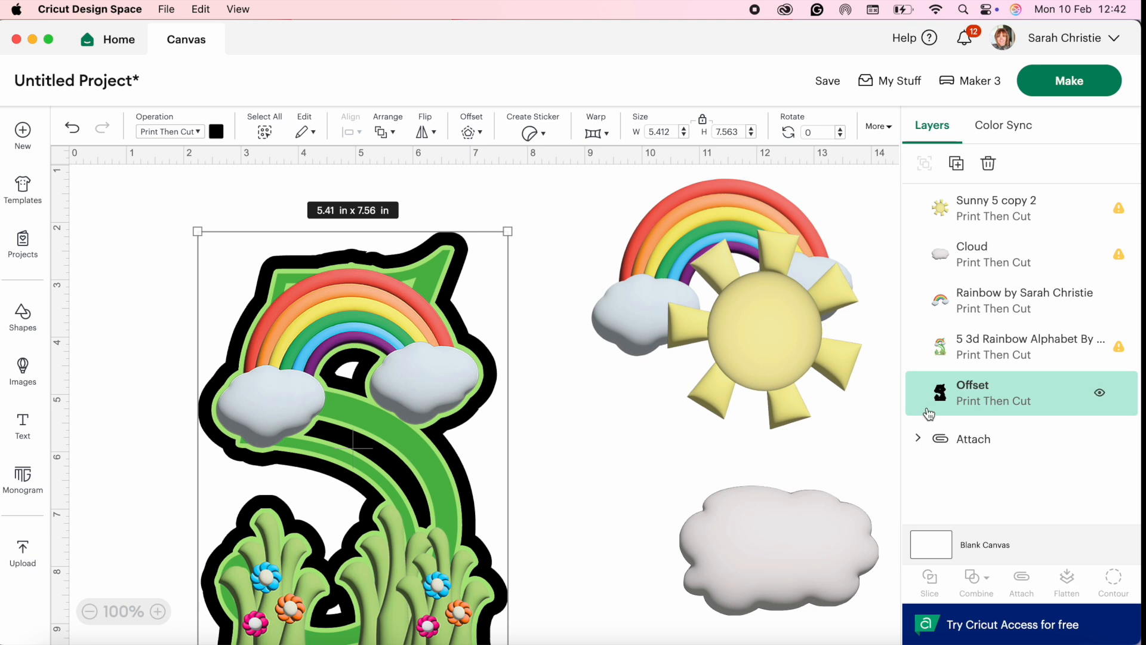
Step: Change the offset's operation to Basic Cut and hide all its contours to make a solid backing shape
{"action": "left_click", "coordinate": [167, 132]}
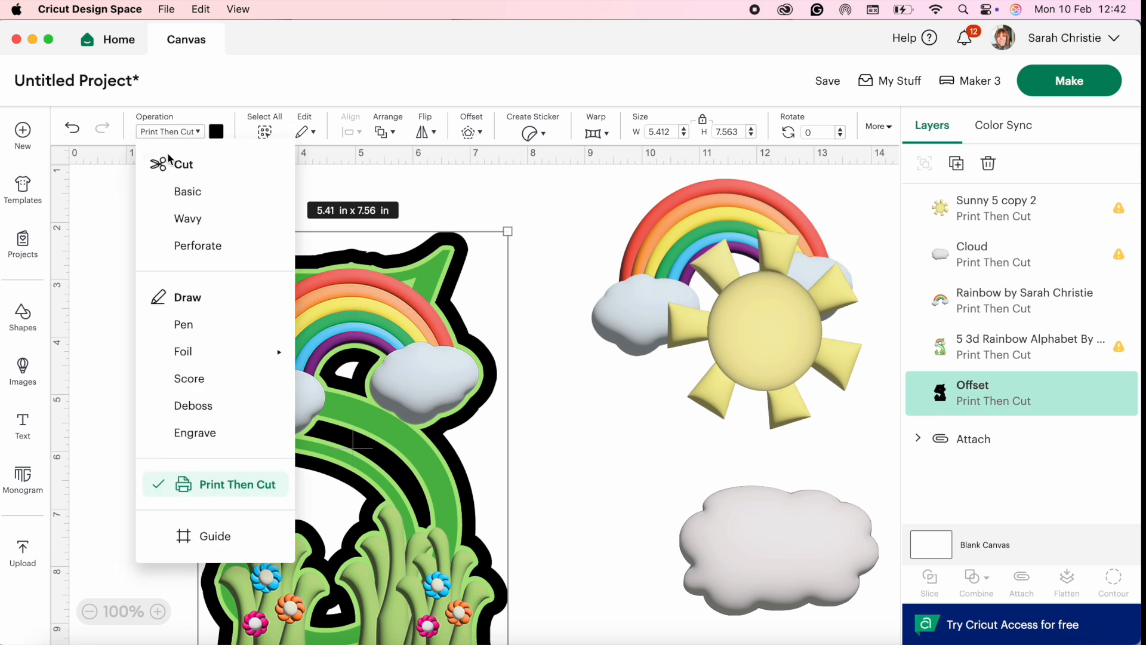
{"action": "left_click", "coordinate": [169, 189]}
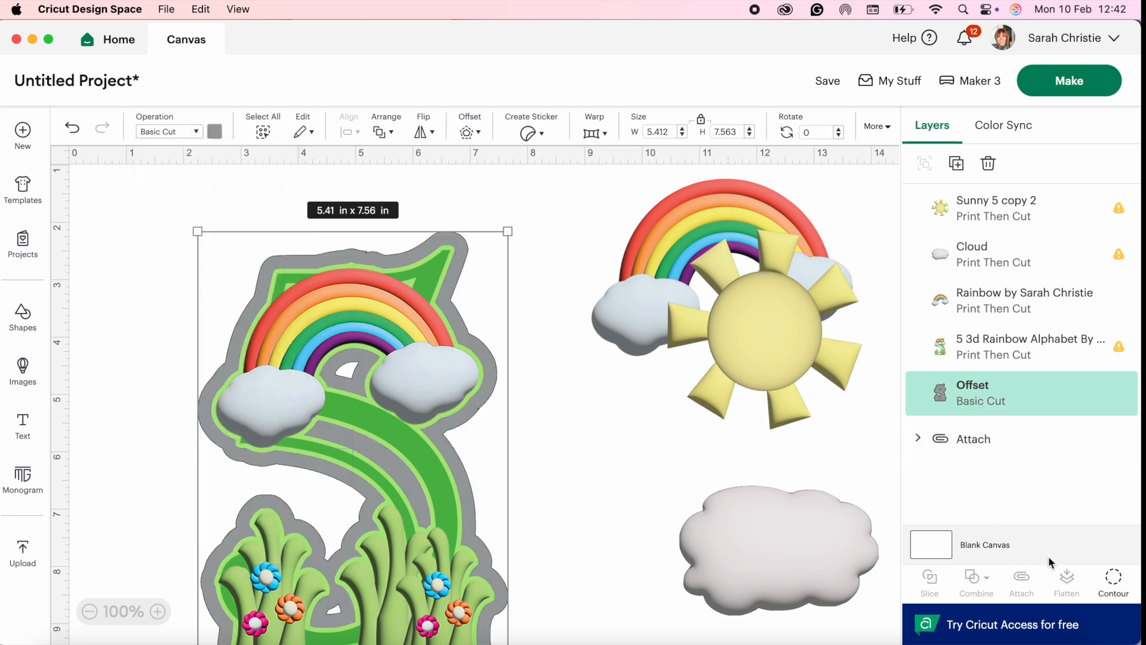
{"action": "left_click", "coordinate": [1114, 582]}
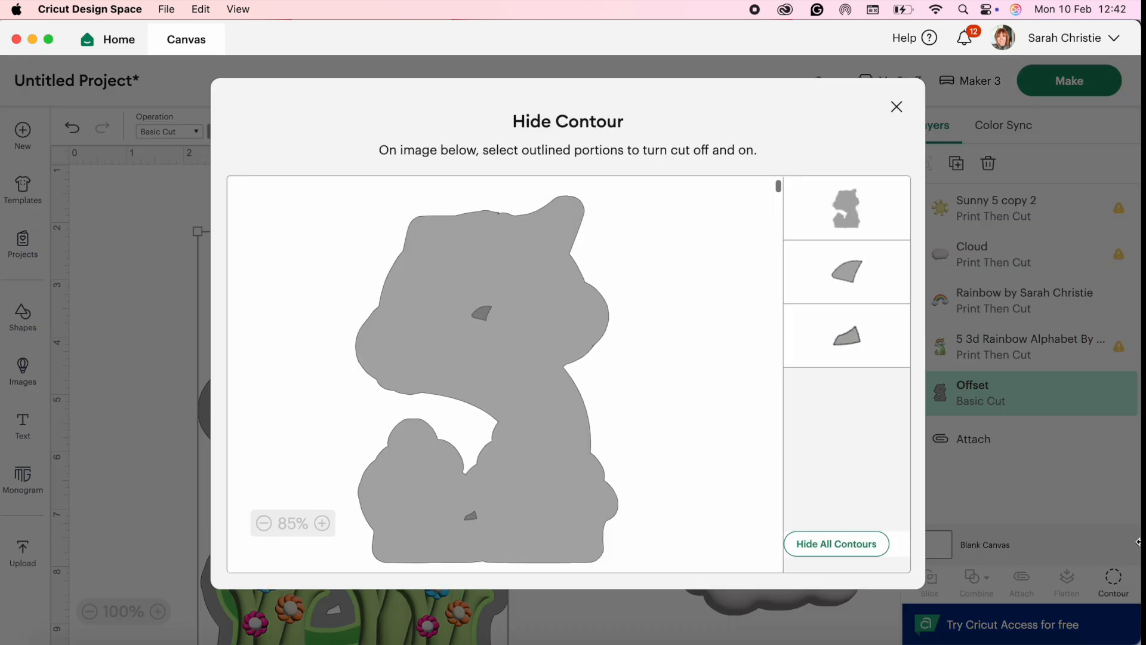
{"action": "left_click", "coordinate": [837, 542]}
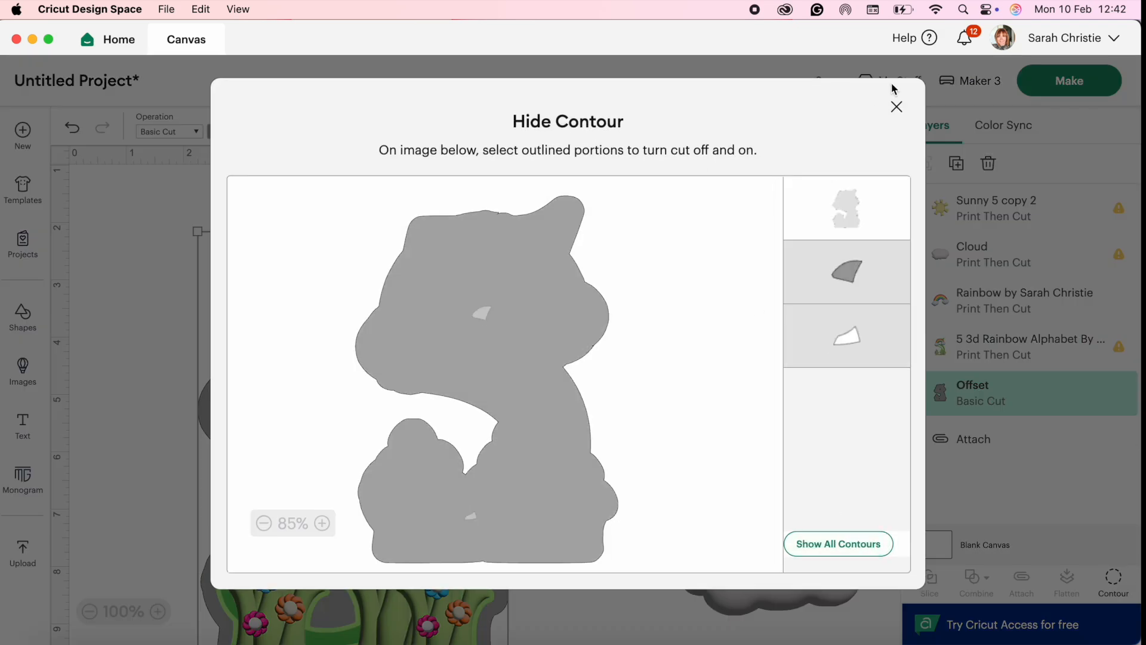
{"action": "left_click", "coordinate": [896, 106]}
Step: Move the letter S off its offset backing and colour the backing red
{"action": "left_click_drag", "start_coordinate": [344, 318], "coordinate": [603, 320]}
{"action": "left_click", "coordinate": [300, 352]}
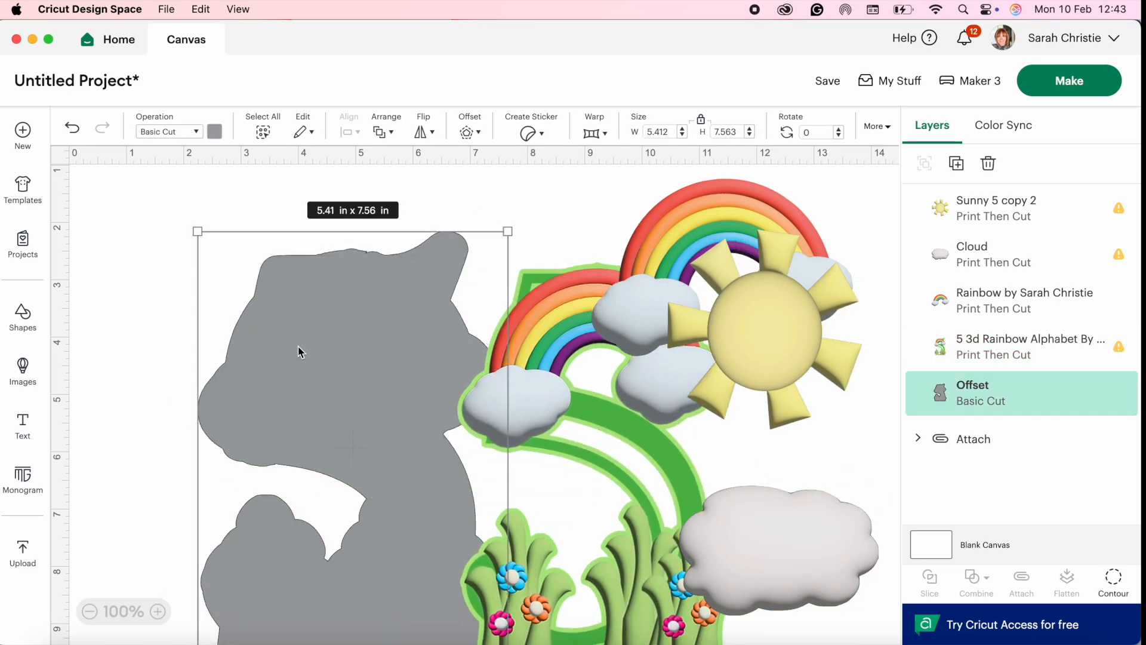
{"action": "left_click", "coordinate": [214, 132]}
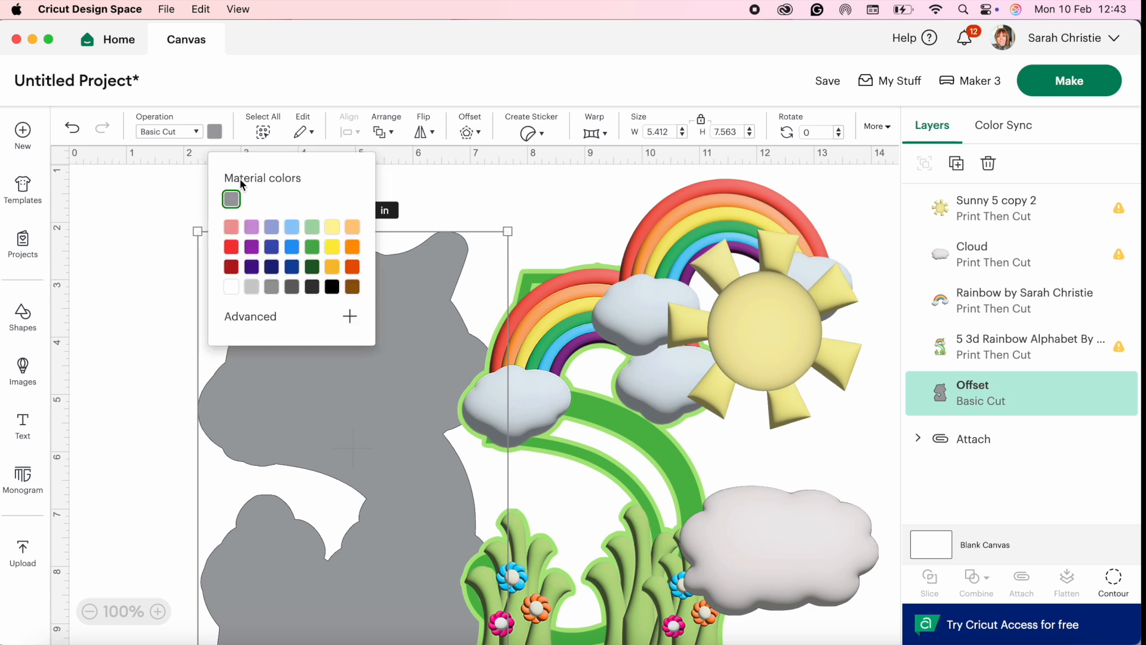
{"action": "left_click", "coordinate": [231, 247]}
Step: Place the letter S partly over its offset backing and set the backing's material colour to white
{"action": "left_click_drag", "start_coordinate": [561, 344], "coordinate": [470, 371]}
{"action": "left_click", "coordinate": [301, 319]}
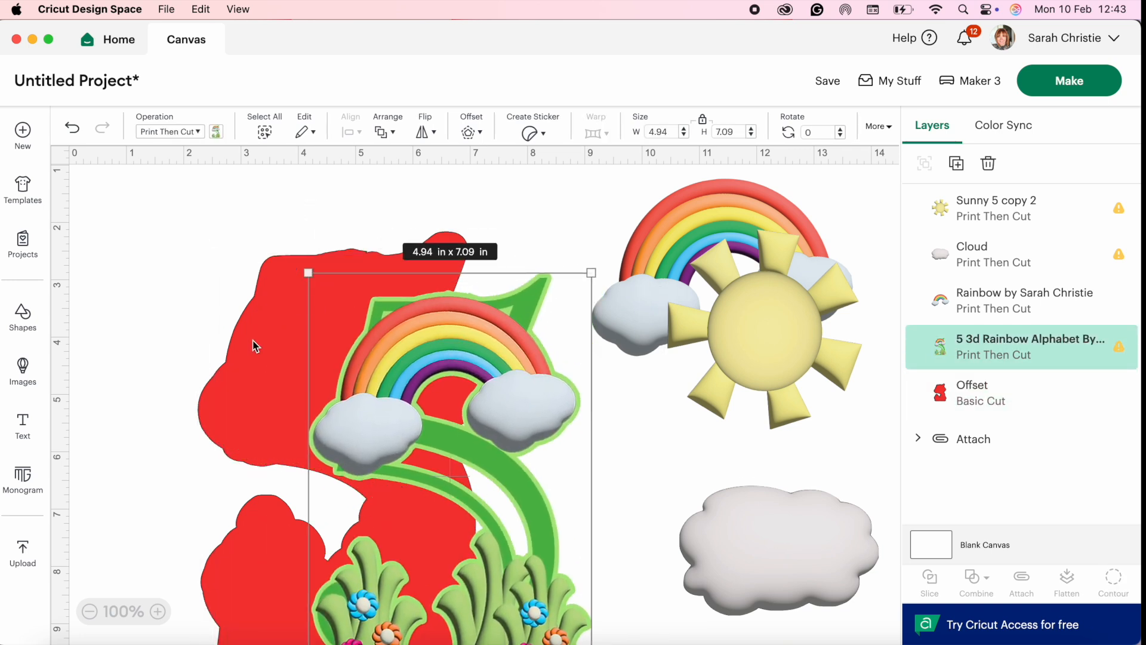
{"action": "left_click", "coordinate": [235, 357]}
{"action": "left_click", "coordinate": [220, 133]}
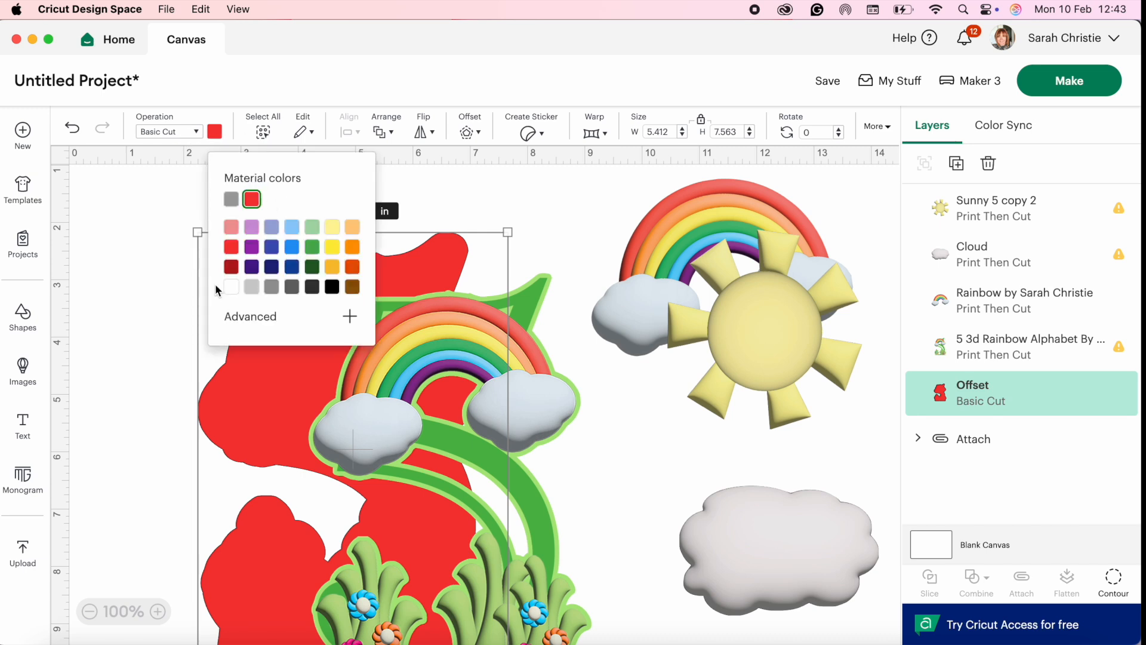
{"action": "left_click", "coordinate": [233, 290]}
{"action": "left_click", "coordinate": [95, 361]}
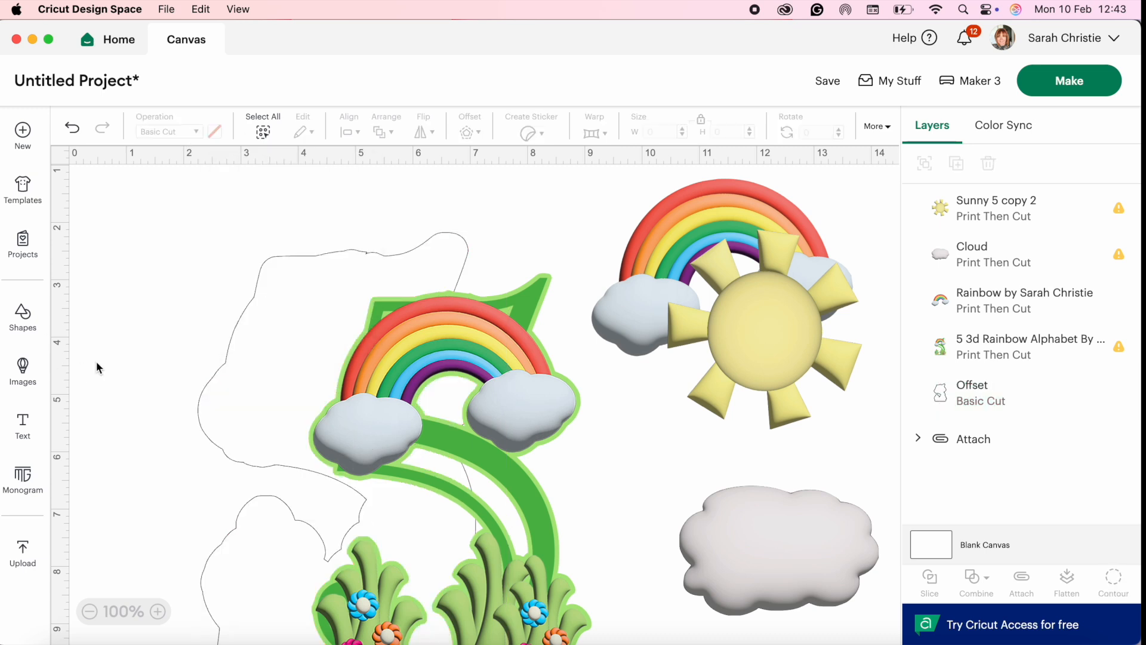
Step: Move the letter S back onto its white offset backing and place the rainbow, reduced to about 3.44 in wide, over the letter's top
{"action": "left_click", "coordinate": [299, 332]}
{"action": "left_click_drag", "start_coordinate": [563, 387], "coordinate": [472, 358]}
{"action": "left_click_drag", "start_coordinate": [667, 242], "coordinate": [577, 269]}
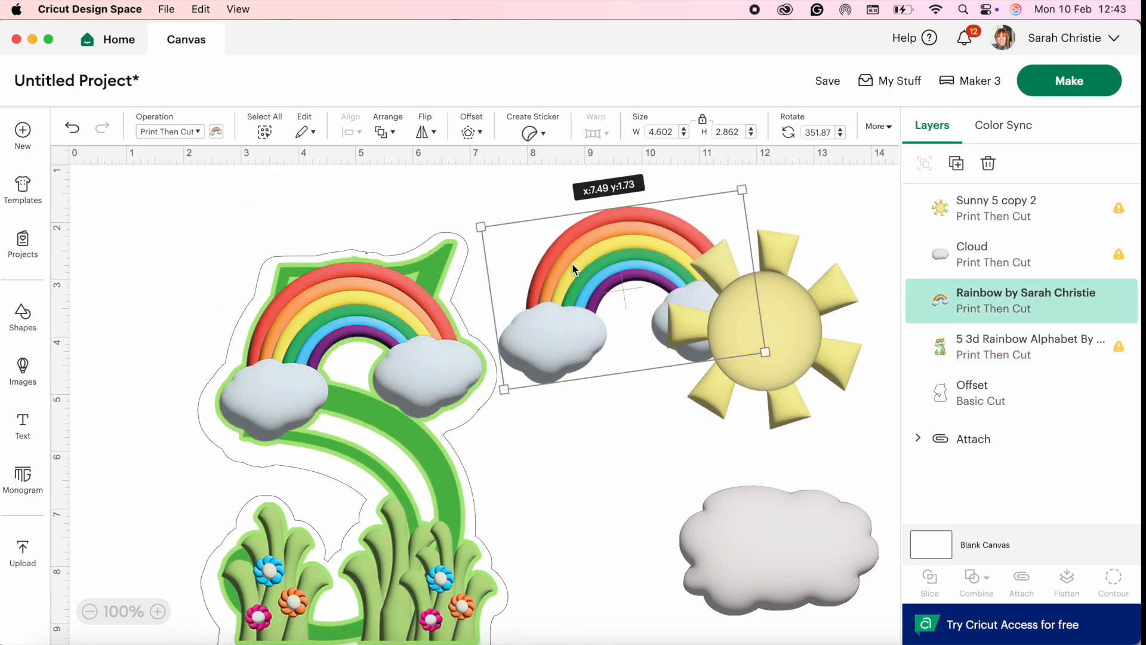
{"action": "left_click_drag", "start_coordinate": [762, 351], "coordinate": [685, 320]}
{"action": "left_click_drag", "start_coordinate": [605, 258], "coordinate": [341, 331]}
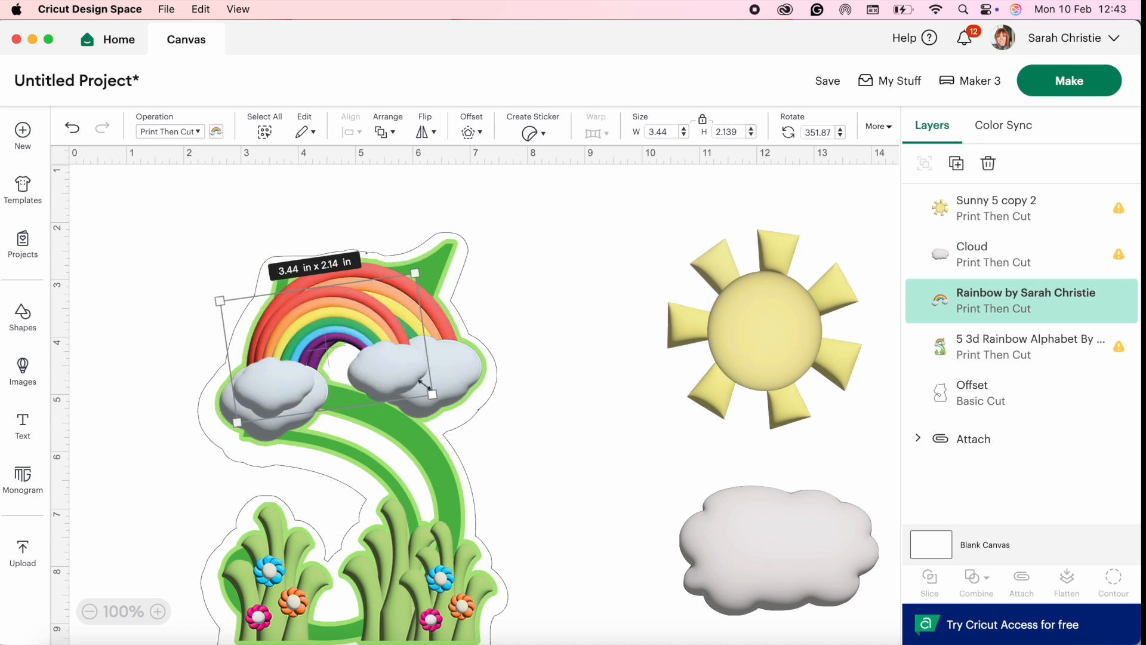
Step: Enlarge the rainbow to about 4.59 × 2.84 in and align it exactly over the rainbow printed on the letter S
{"action": "left_click_drag", "start_coordinate": [429, 392], "coordinate": [498, 428]}
{"action": "left_click_drag", "start_coordinate": [392, 336], "coordinate": [377, 310]}
{"action": "left_click_drag", "start_coordinate": [484, 404], "coordinate": [487, 405]}
{"action": "left_click_drag", "start_coordinate": [432, 335], "coordinate": [429, 338]}
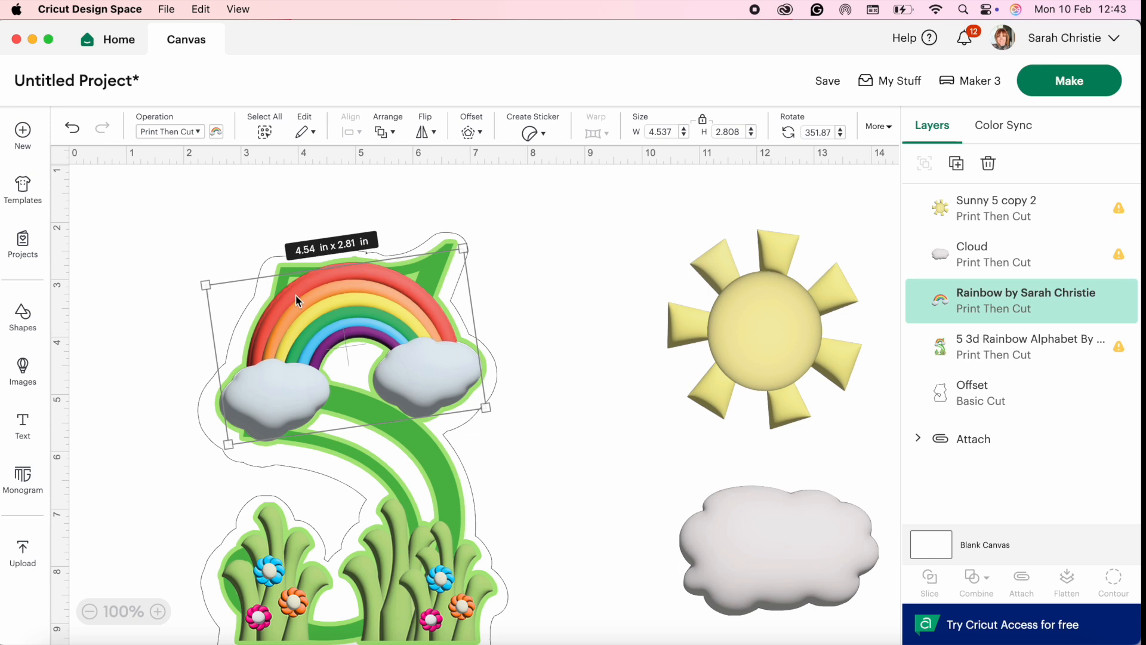
{"action": "left_click_drag", "start_coordinate": [204, 285], "coordinate": [203, 283]}
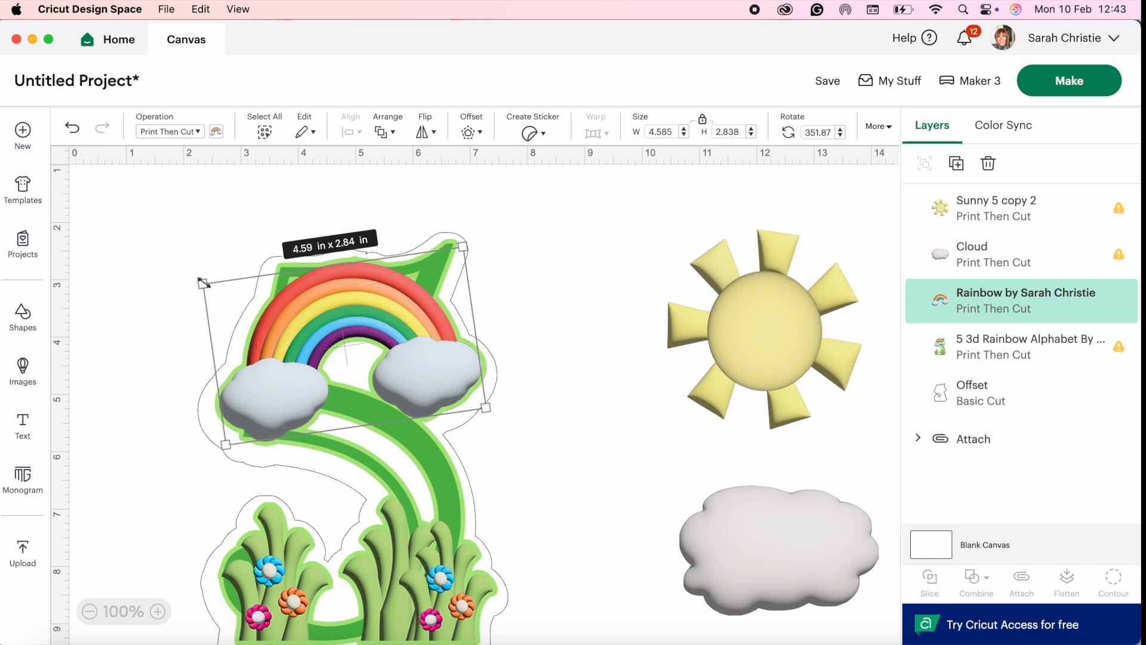
{"action": "left_click", "coordinate": [139, 230]}
{"action": "left_click_drag", "start_coordinate": [184, 231], "coordinate": [498, 541]}
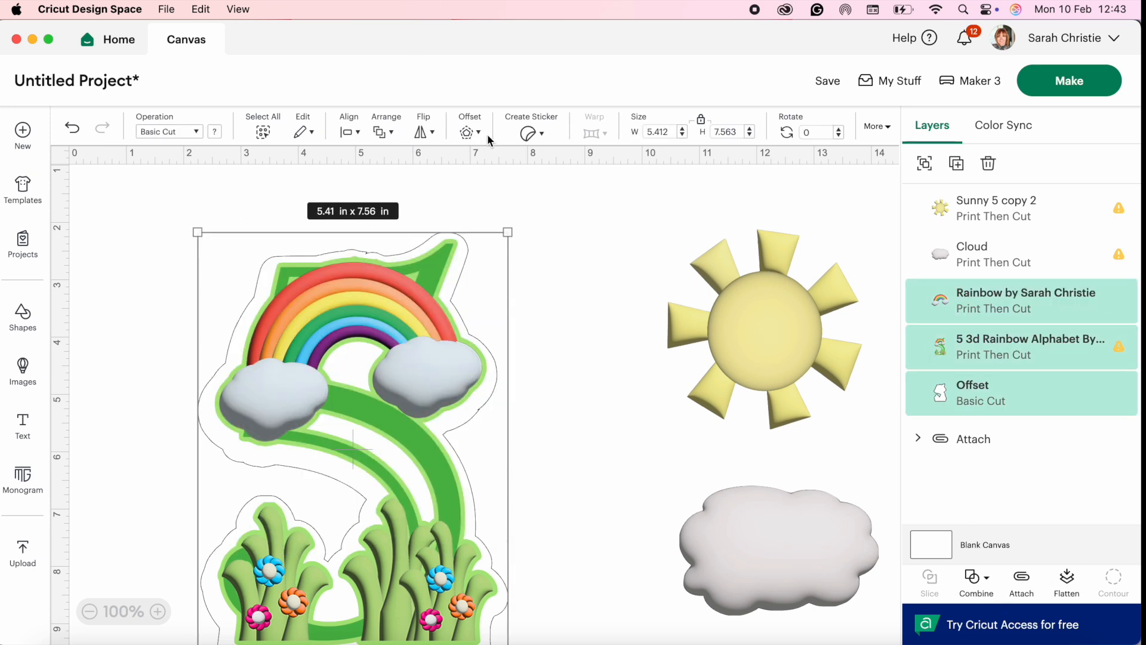
{"action": "left_click", "coordinate": [471, 133]}
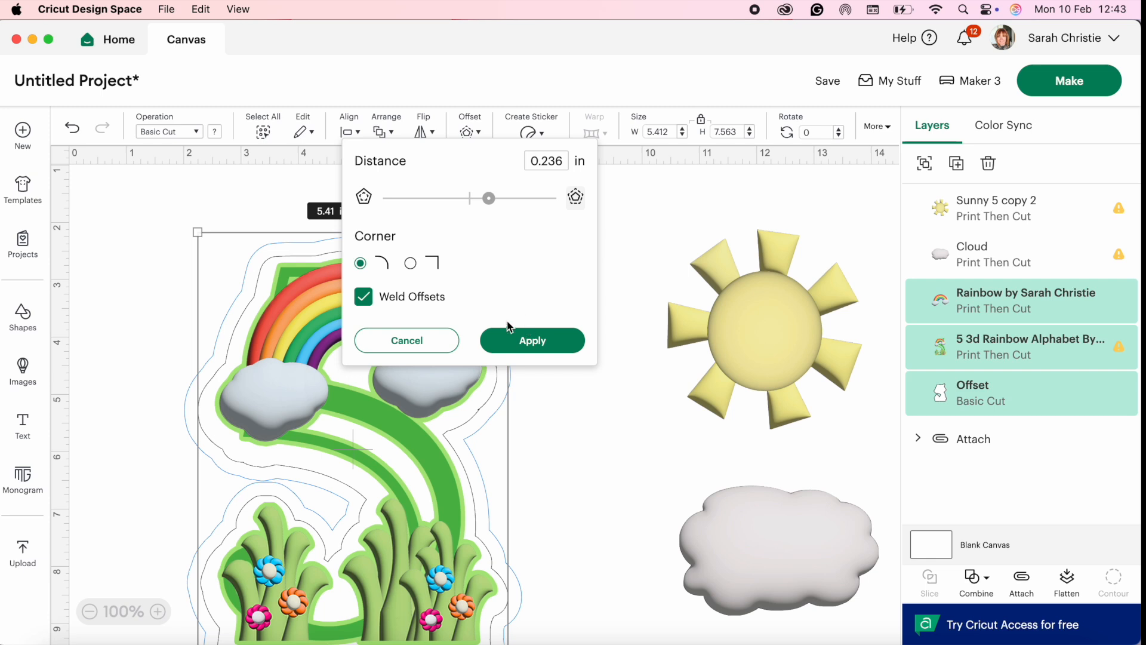
{"action": "left_click", "coordinate": [422, 341]}
Step: Place the sun over the upper-left end of the rainbow on the letter S and reduce its size
{"action": "left_click_drag", "start_coordinate": [779, 309], "coordinate": [309, 290]}
{"action": "left_click_drag", "start_coordinate": [394, 411], "coordinate": [345, 357]}
{"action": "left_click_drag", "start_coordinate": [264, 282], "coordinate": [247, 272]}
{"action": "left_click", "coordinate": [146, 246]}
Step: Create a welded, rounded 0.236 in offset around the sun, rainbow, letter S and white backing, and colour it light blue
{"action": "left_click_drag", "start_coordinate": [134, 198], "coordinate": [596, 583]}
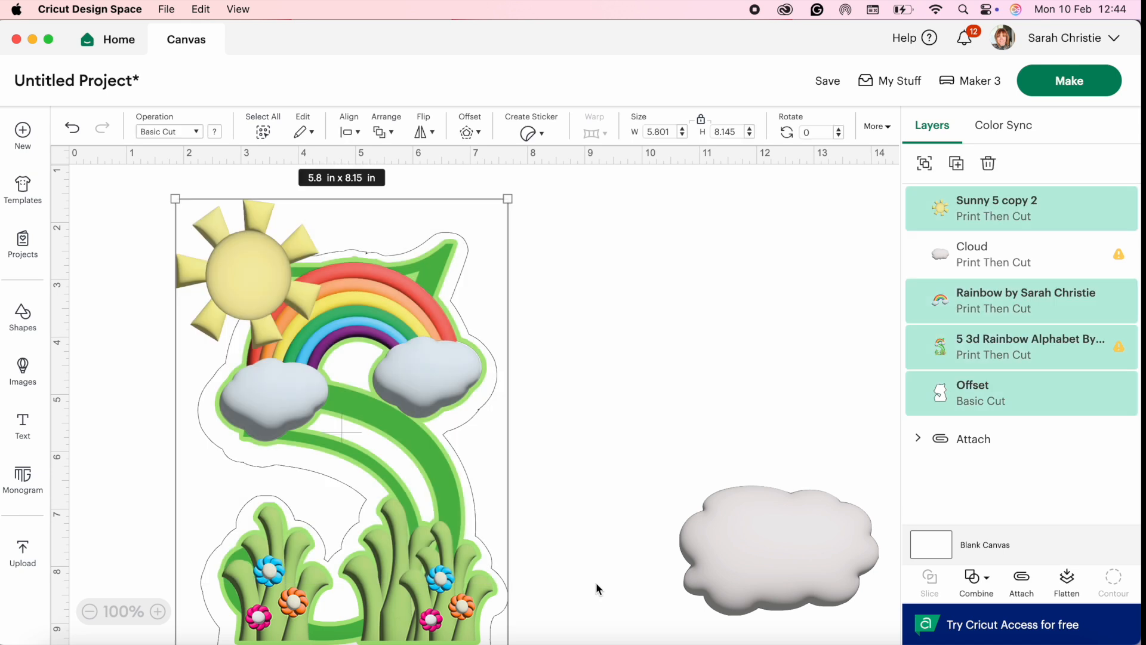
{"action": "left_click", "coordinate": [469, 133]}
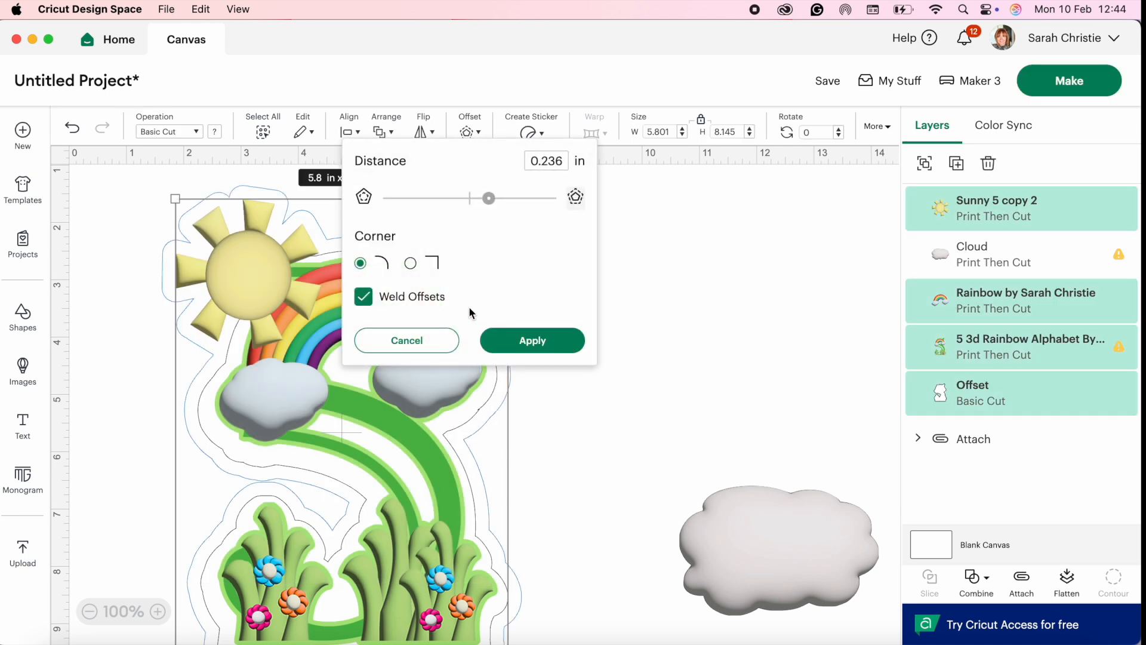
{"action": "left_click", "coordinate": [513, 344]}
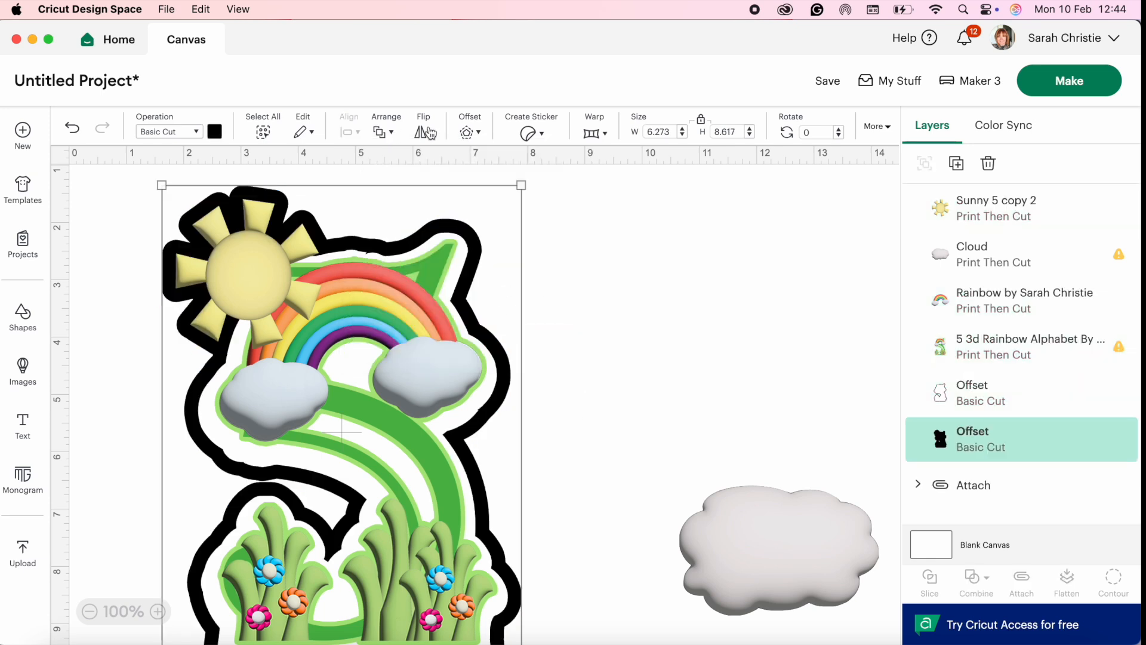
{"action": "left_click", "coordinate": [215, 133]}
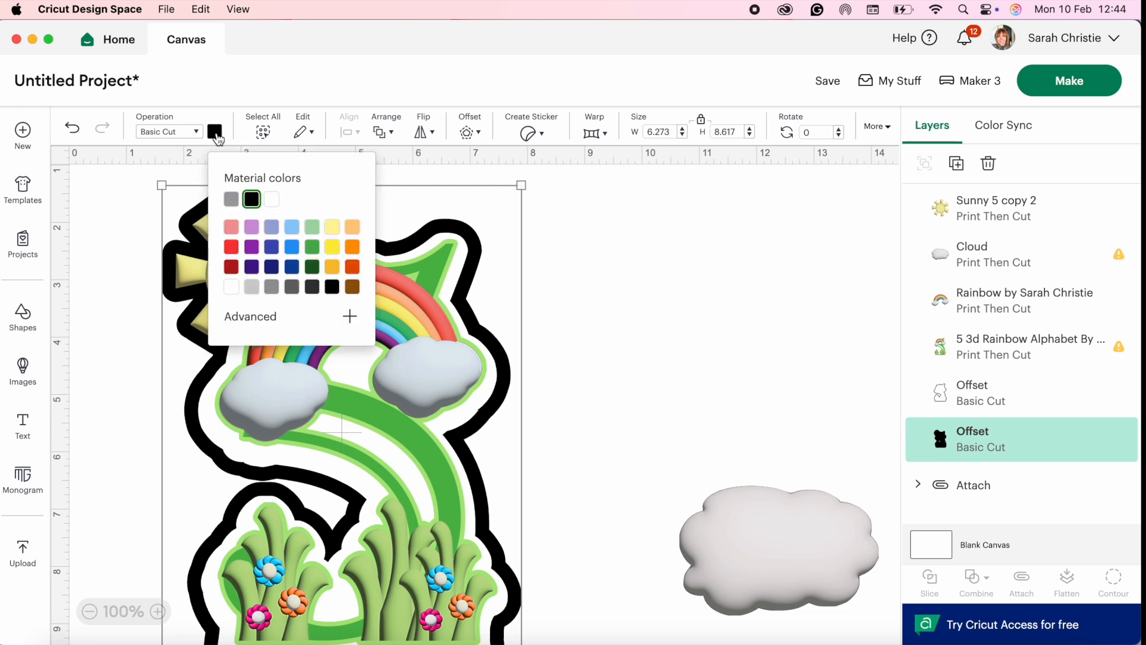
{"action": "left_click", "coordinate": [332, 230]}
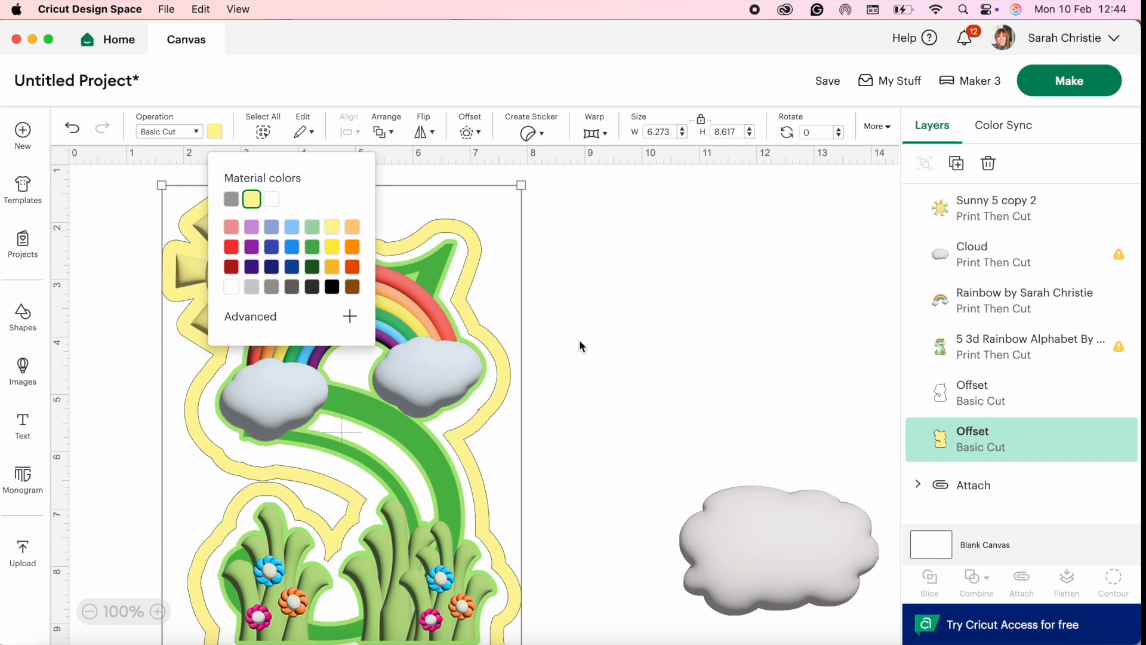
{"action": "left_click", "coordinate": [293, 233]}
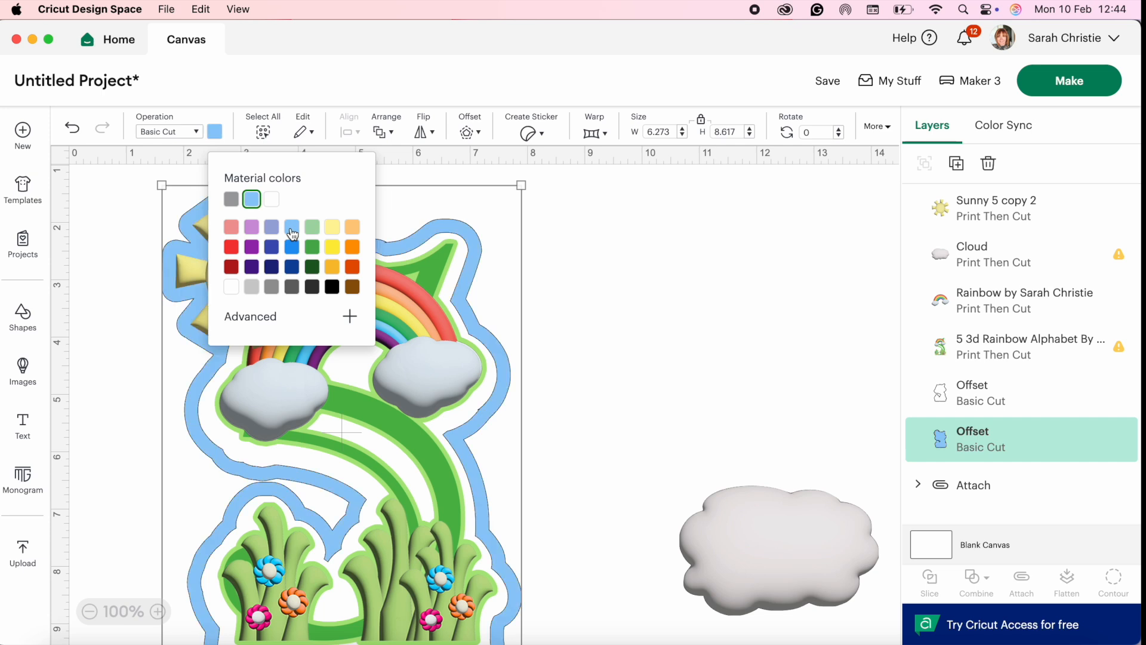
{"action": "left_click", "coordinate": [674, 260]}
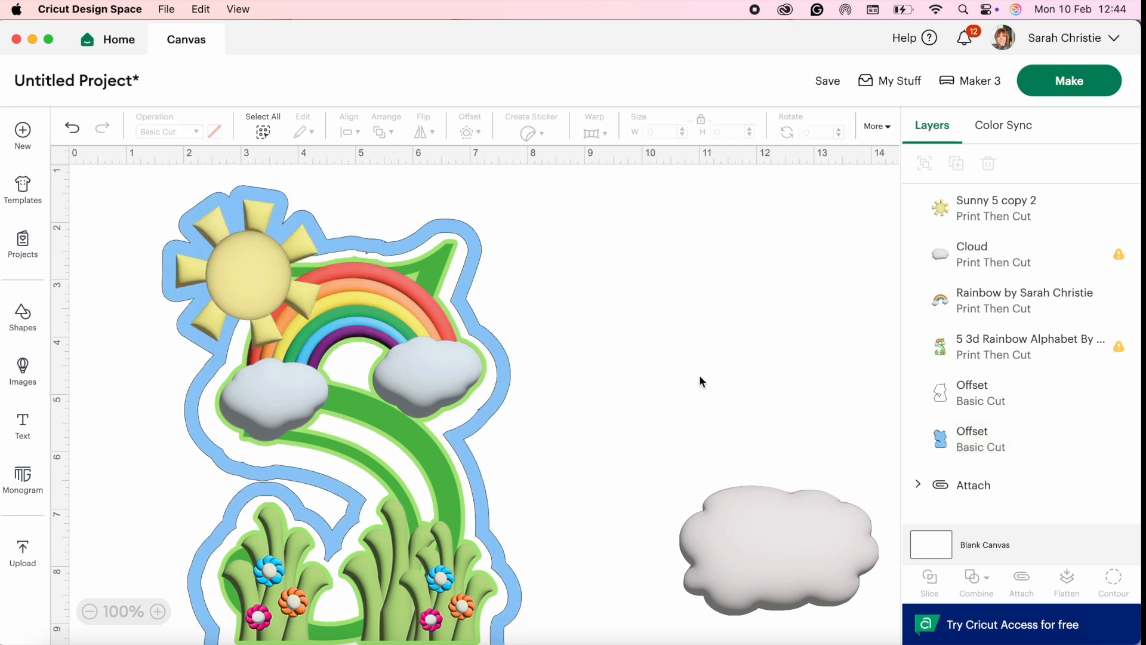
Step: Reduce the cloud to about 2.52 × 1.65 in and place it just below the sun, at the left edge of the letter
{"action": "left_click_drag", "start_coordinate": [761, 533], "coordinate": [432, 263]}
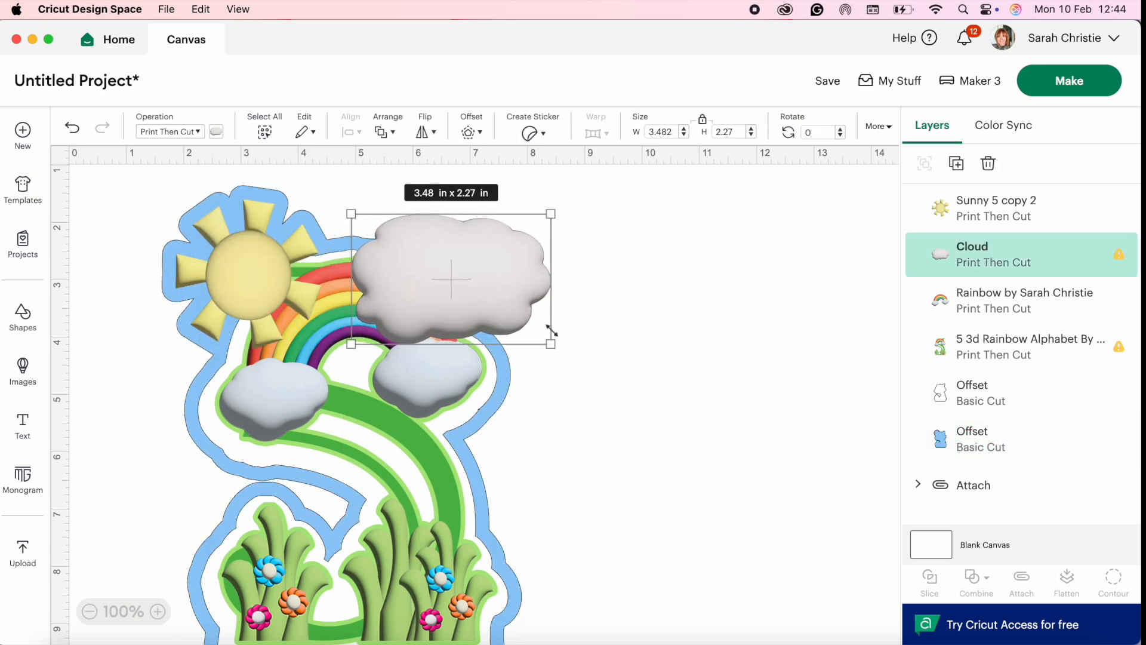
{"action": "left_click_drag", "start_coordinate": [556, 348], "coordinate": [495, 308]}
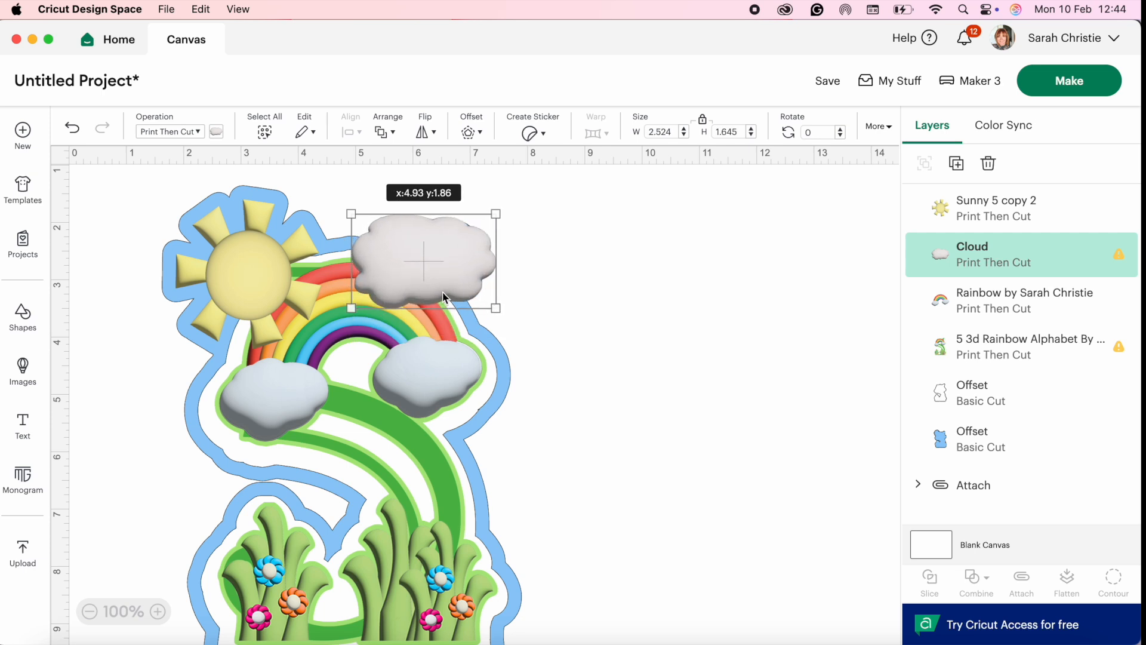
{"action": "left_click_drag", "start_coordinate": [439, 283], "coordinate": [200, 326]}
Step: Create a welded, rounded 0.236 in offset around the whole layered letter, including the cloud, and colour it a brighter blue
{"action": "left_click_drag", "start_coordinate": [96, 166], "coordinate": [591, 627]}
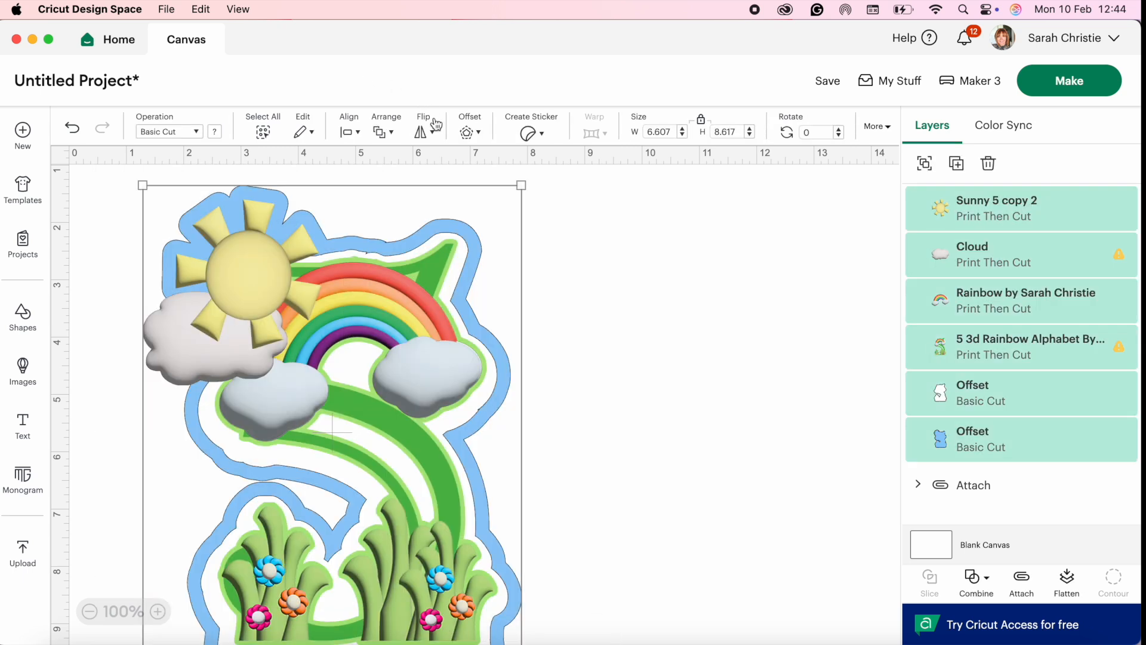
{"action": "left_click", "coordinate": [471, 134]}
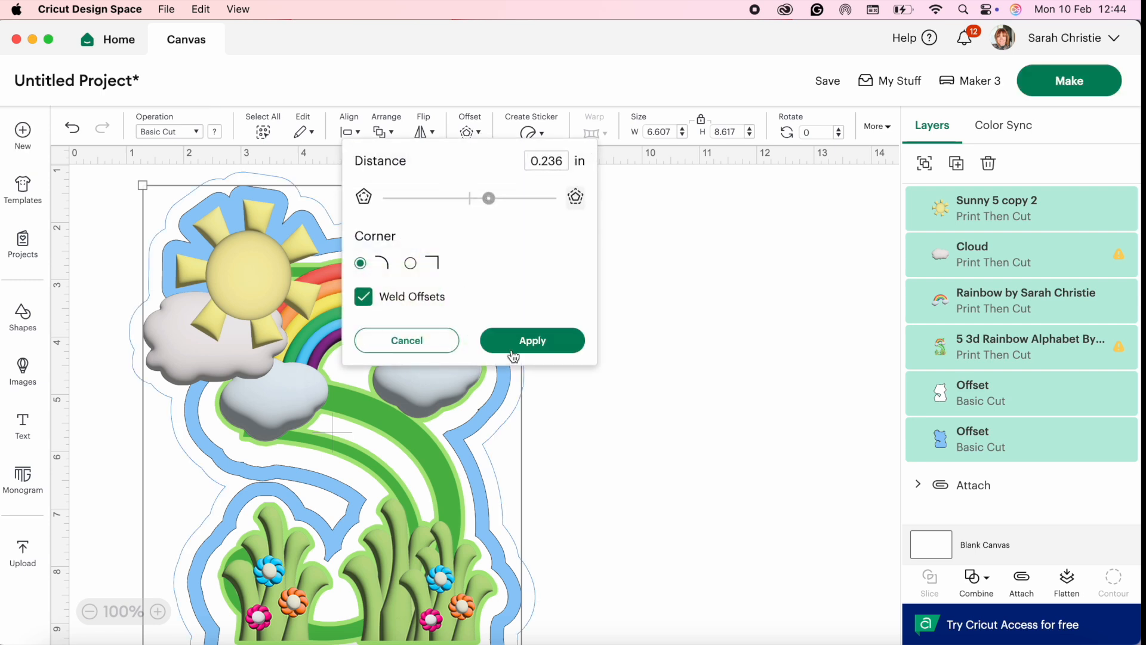
{"action": "left_click", "coordinate": [530, 332]}
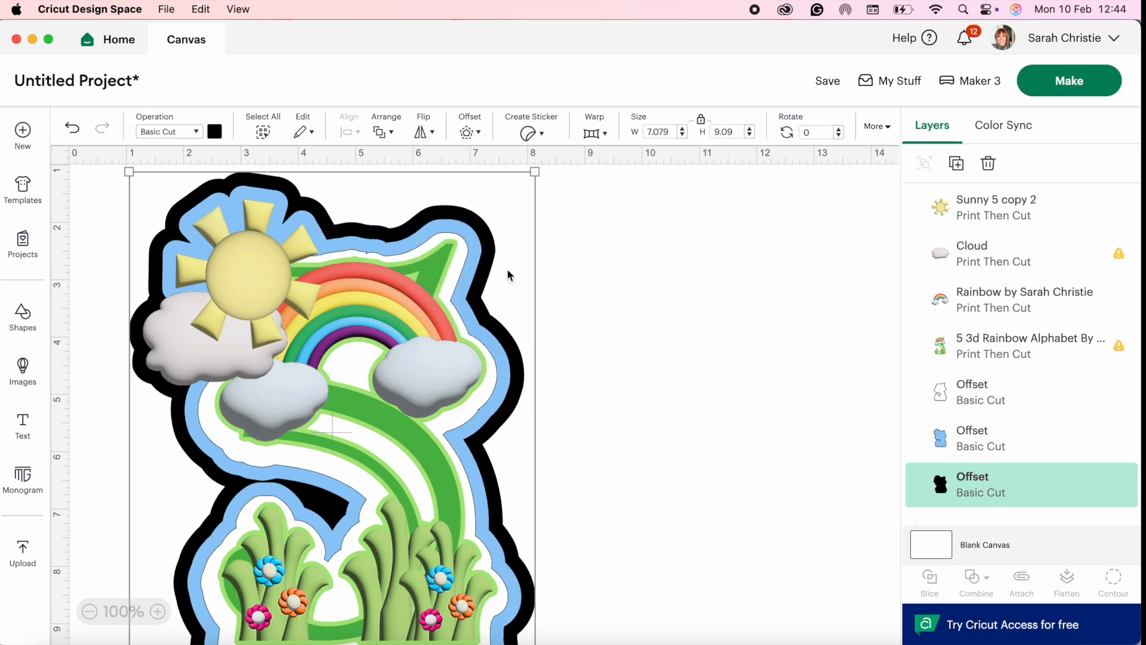
{"action": "left_click", "coordinate": [215, 133]}
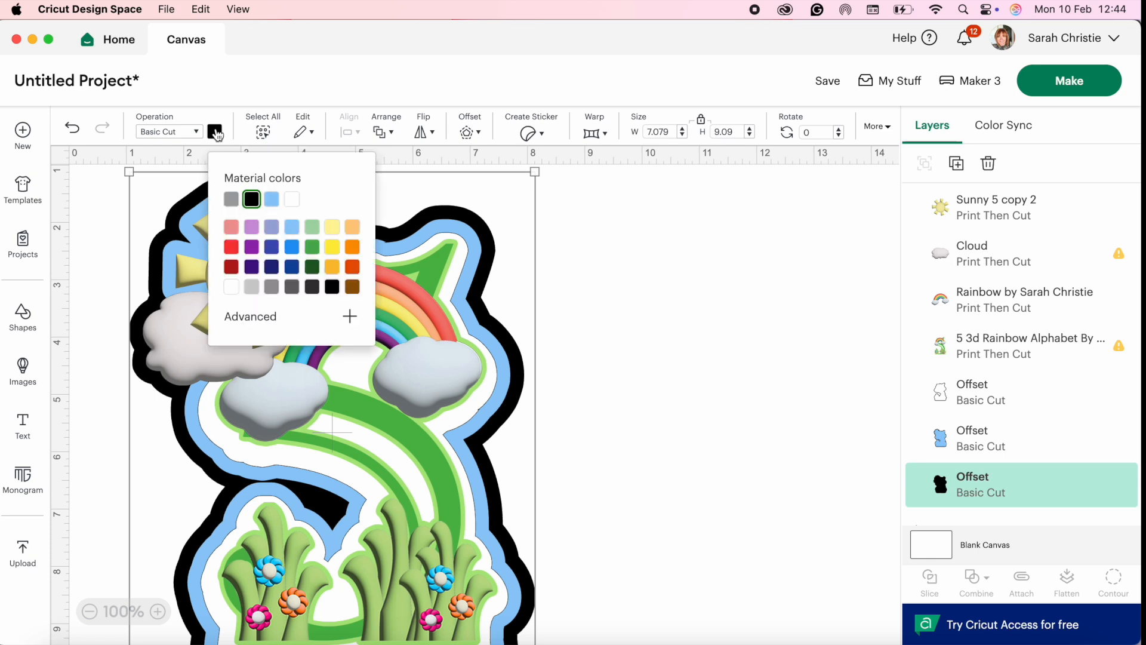
{"action": "left_click", "coordinate": [292, 247]}
{"action": "left_click", "coordinate": [689, 353]}
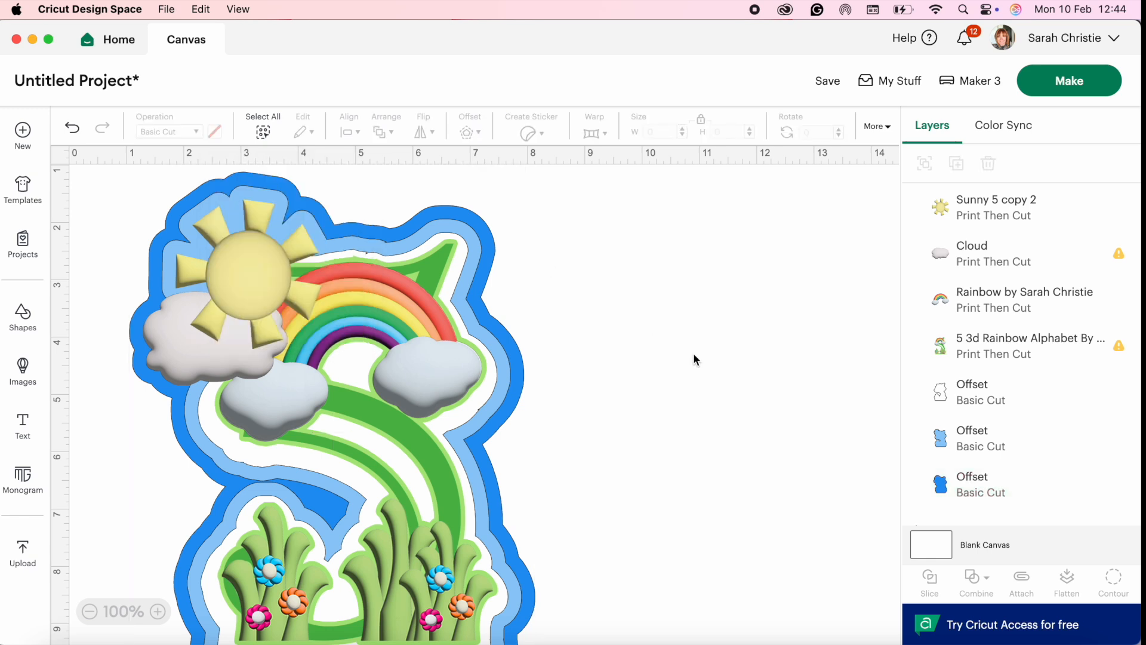
Step: Turn on the contour for the small cut-out beneath the rainbow arch in the white offset backing
{"action": "scroll", "coordinate": [531, 573], "scroll_direction": "down", "scroll_amount": 3}
{"action": "scroll", "coordinate": [534, 575], "scroll_direction": "up", "scroll_amount": 2}
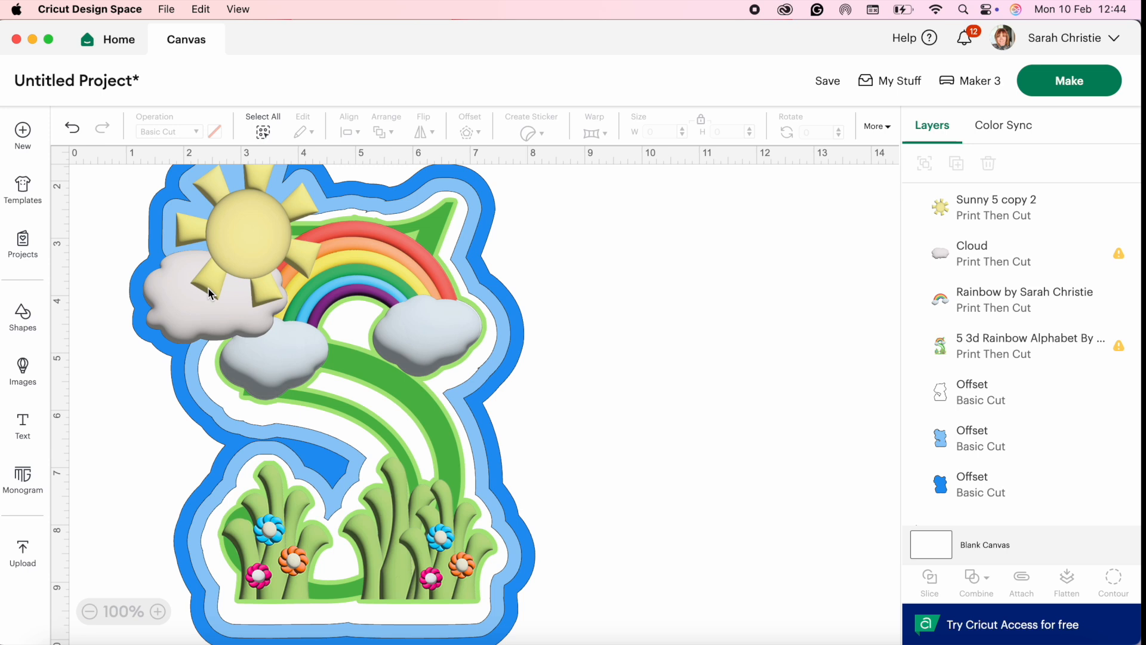
{"action": "scroll", "coordinate": [210, 294], "scroll_direction": "up", "scroll_amount": 1}
{"action": "scroll", "coordinate": [143, 441], "scroll_direction": "down", "scroll_amount": 1}
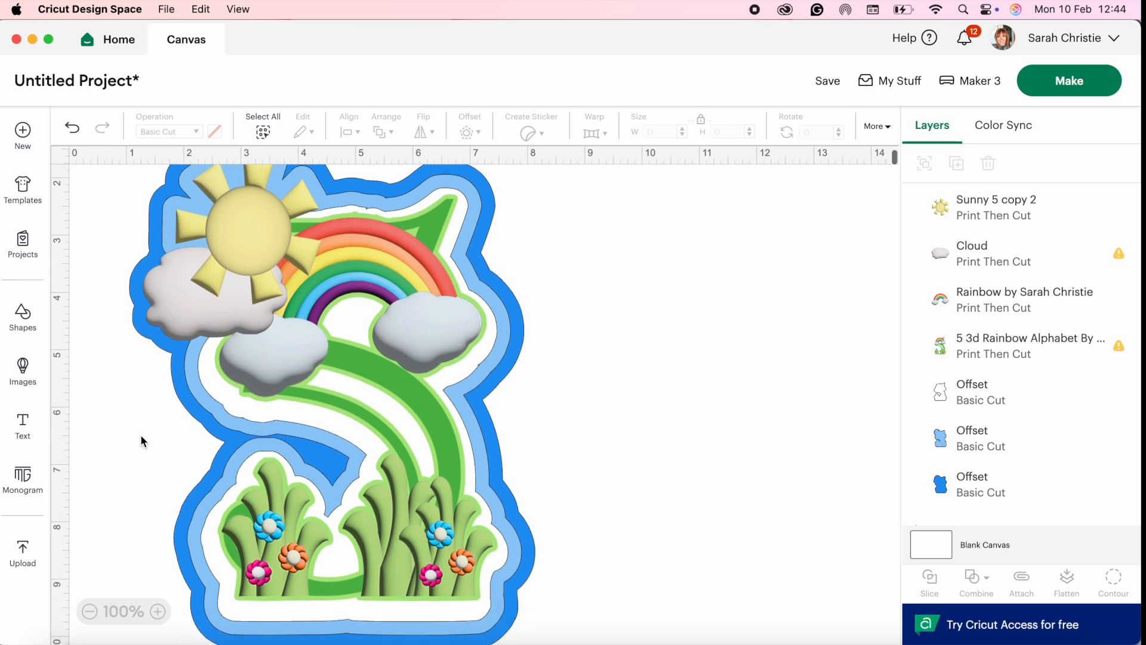
{"action": "left_click", "coordinate": [460, 208]}
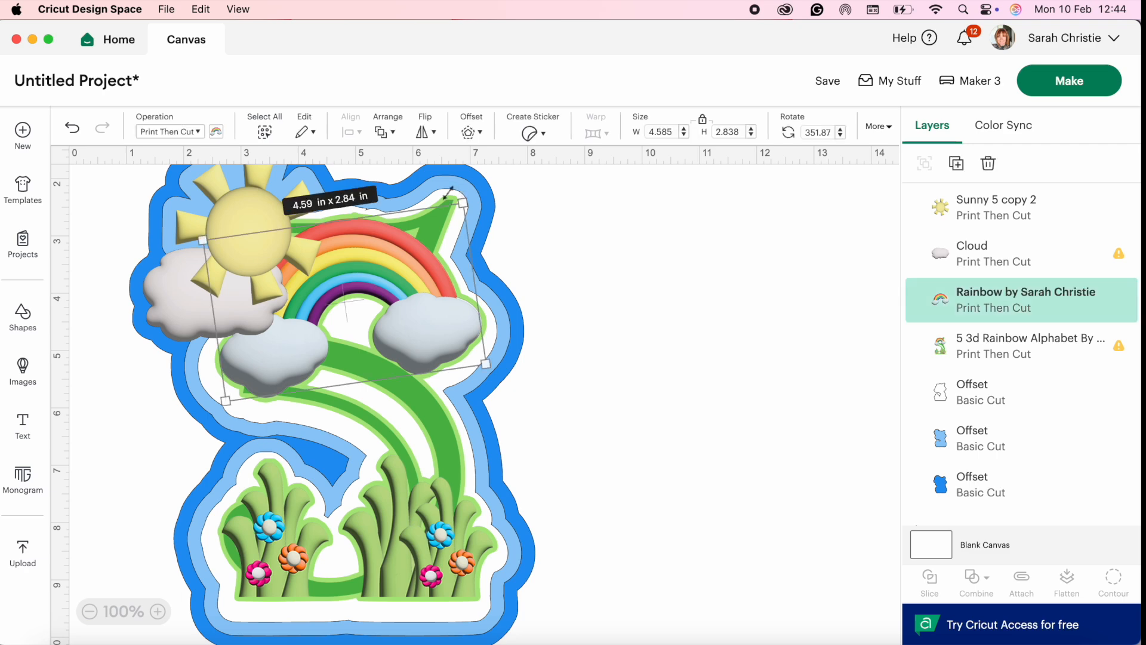
{"action": "left_click", "coordinate": [651, 496]}
{"action": "left_click", "coordinate": [1009, 400]}
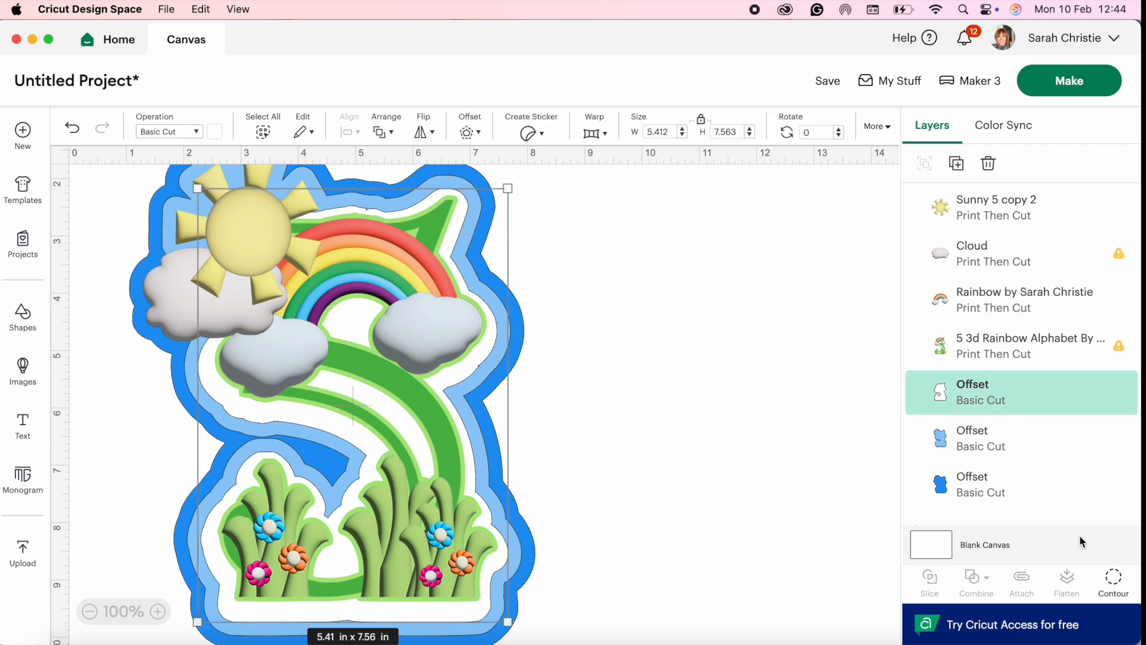
{"action": "left_click", "coordinate": [1114, 578]}
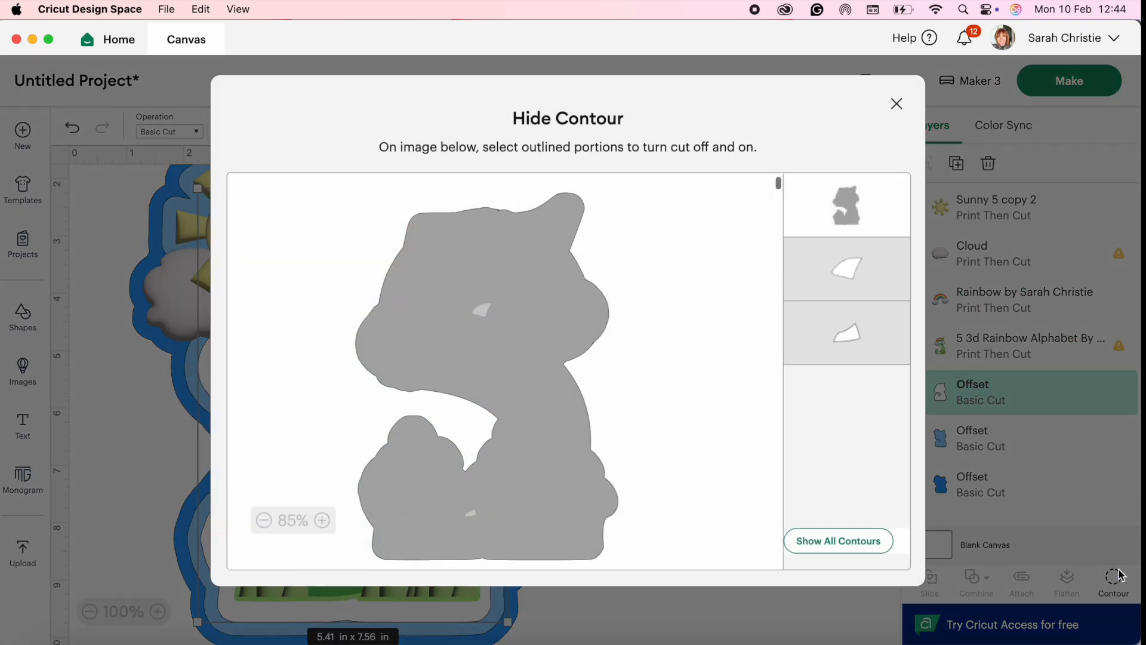
{"action": "left_click", "coordinate": [486, 321]}
{"action": "left_click", "coordinate": [897, 106]}
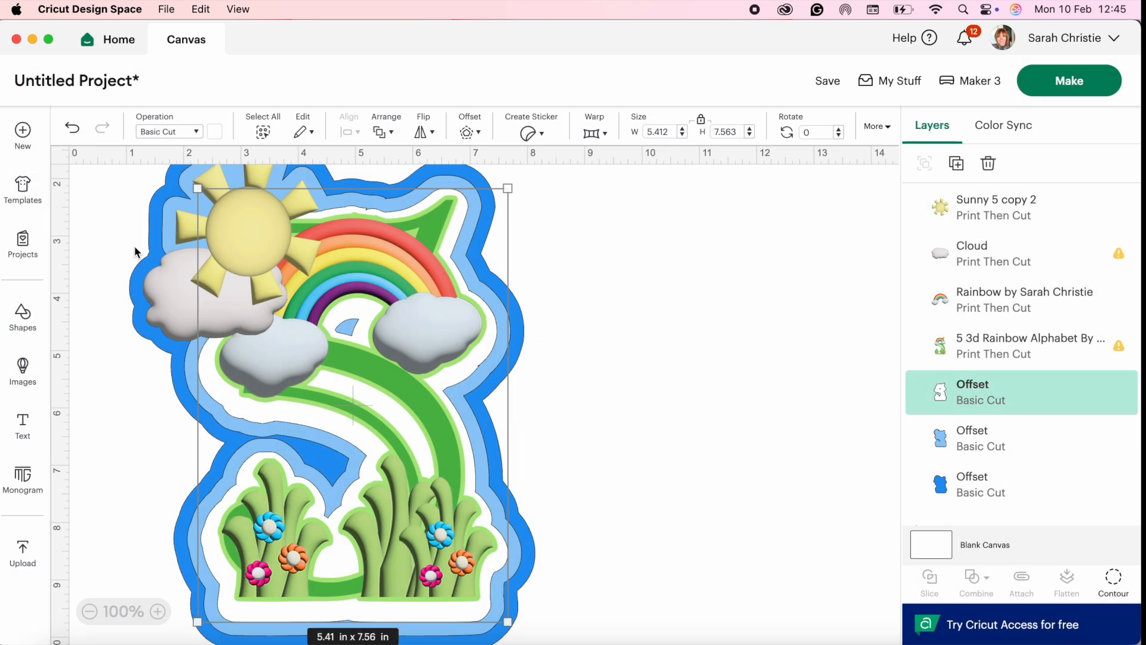
{"action": "left_click", "coordinate": [111, 186]}
Step: Move the letter S, rainbow and their three offset backings to the upper-left corner of the canvas, leaving out the sun and cloud
{"action": "scroll", "coordinate": [111, 186], "scroll_direction": "up", "scroll_amount": 1}
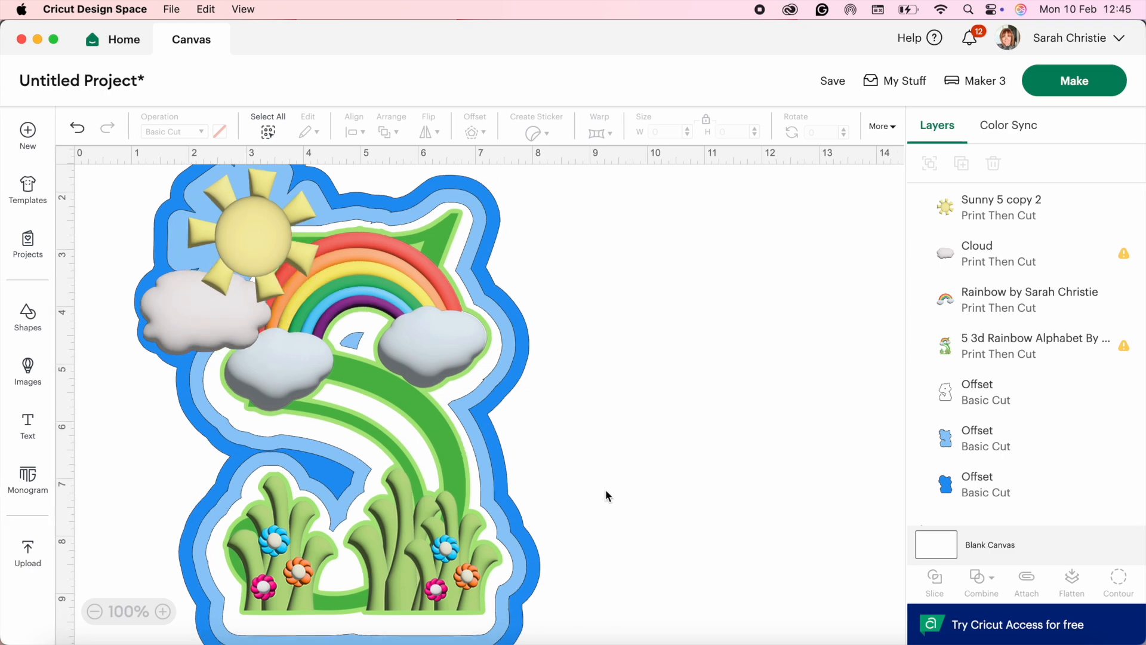
{"action": "left_click_drag", "start_coordinate": [625, 547], "coordinate": [332, 183]}
{"action": "left_click_drag", "start_coordinate": [309, 289], "coordinate": [73, 112]}
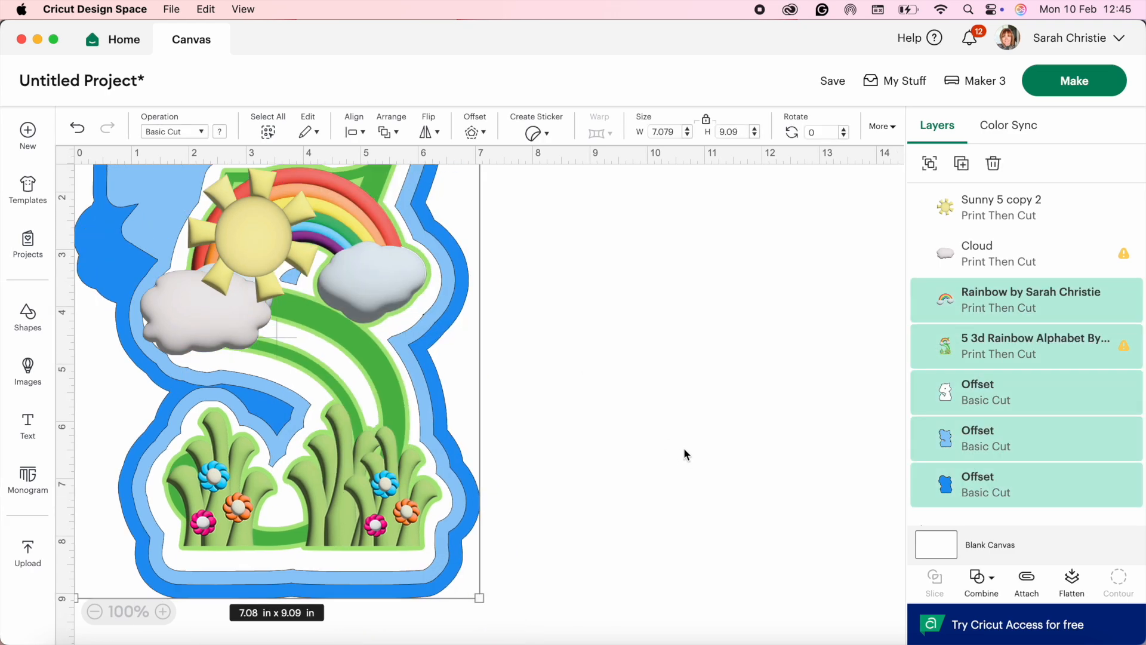
{"action": "left_click", "coordinate": [683, 447]}
{"action": "scroll", "coordinate": [603, 355], "scroll_direction": "up", "scroll_amount": 3}
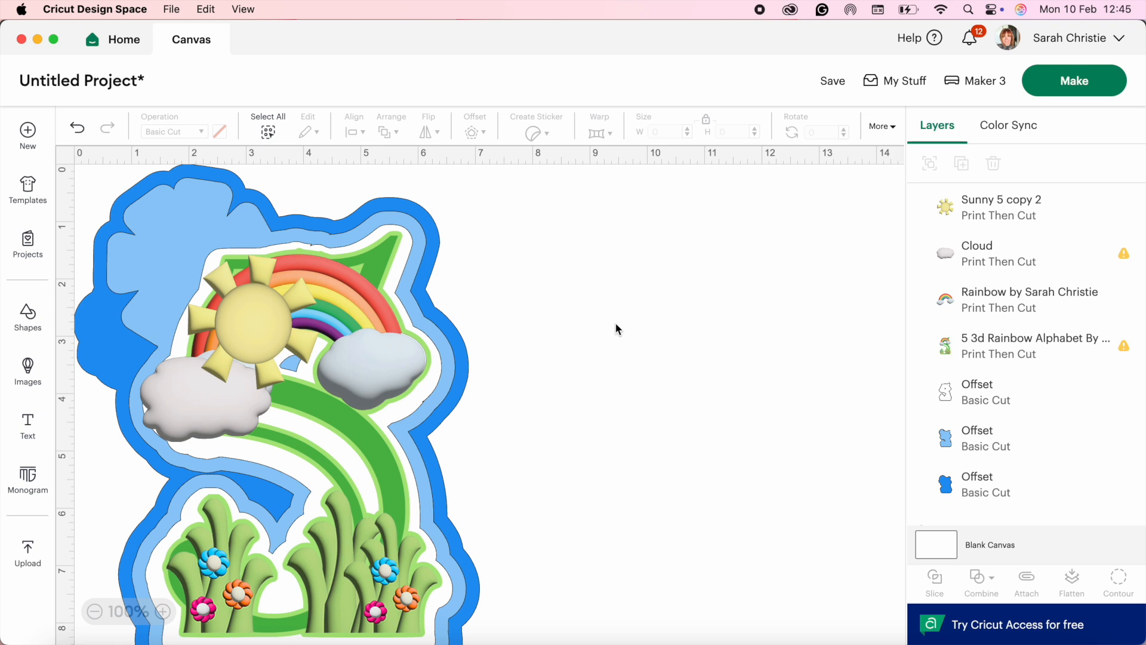
{"action": "scroll", "coordinate": [615, 324], "scroll_direction": "down", "scroll_amount": 2}
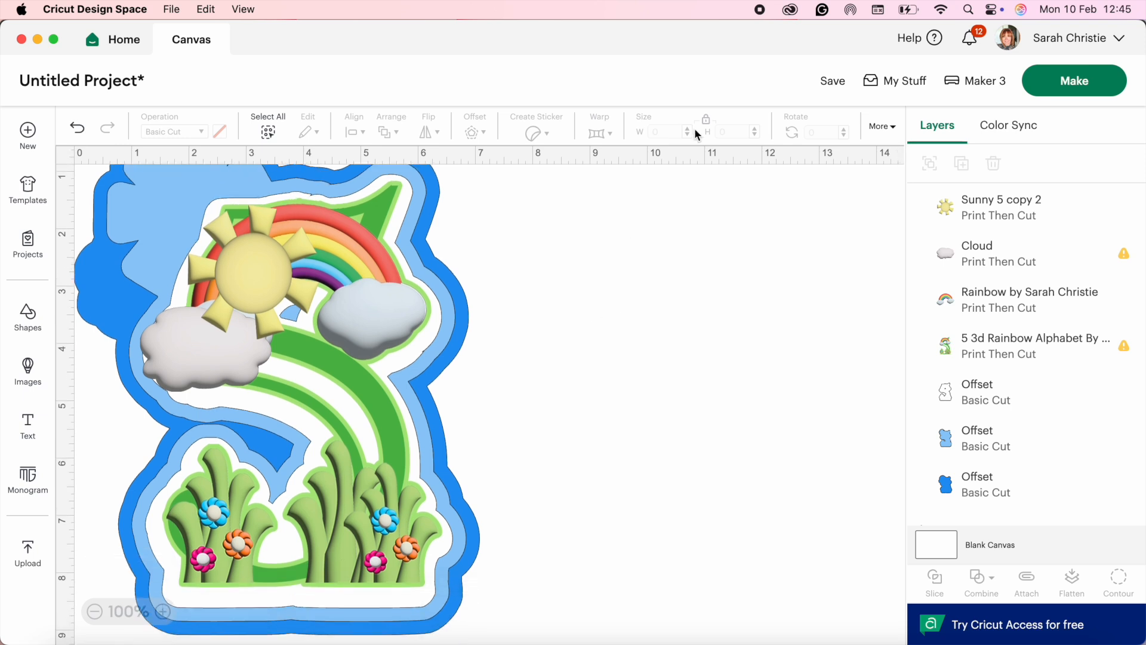
Step: Start making the project and save it with the title 5
{"action": "left_click", "coordinate": [1046, 87]}
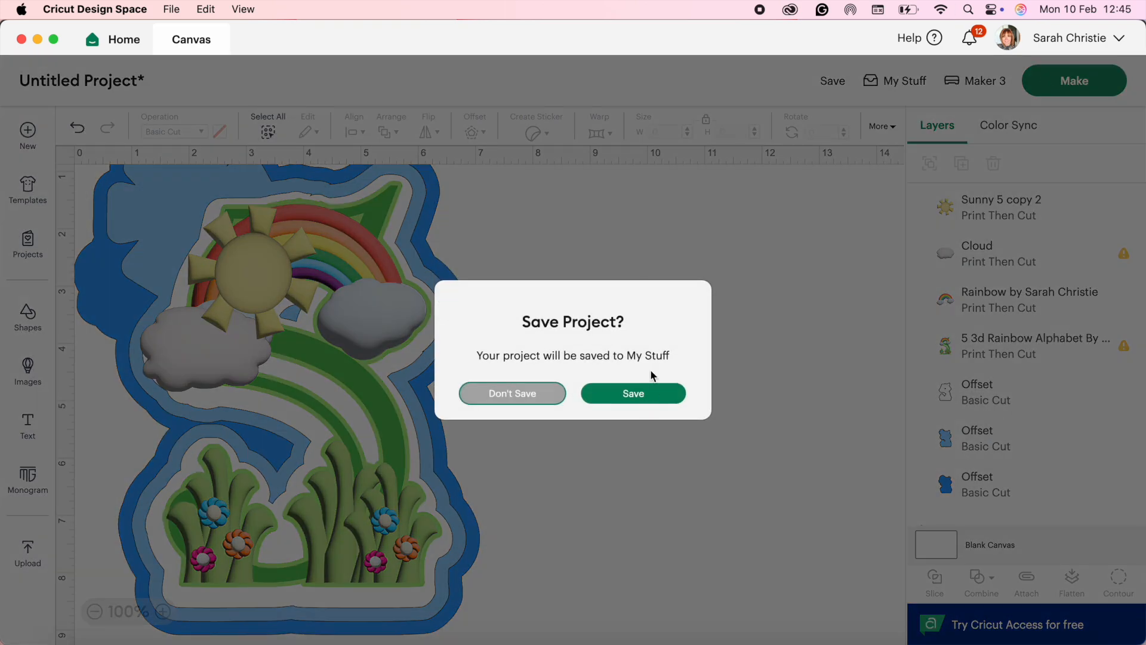
{"action": "left_click", "coordinate": [624, 395]}
{"action": "left_click", "coordinate": [397, 135]}
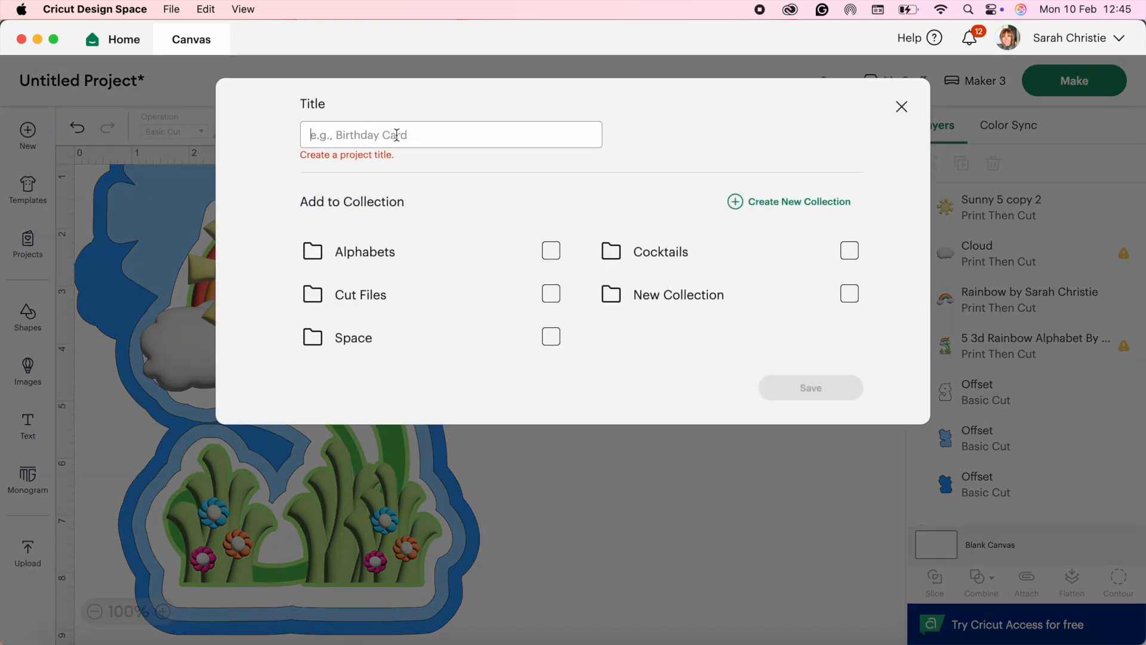
{"action": "type", "text": "5"}
{"action": "left_click", "coordinate": [797, 390]}
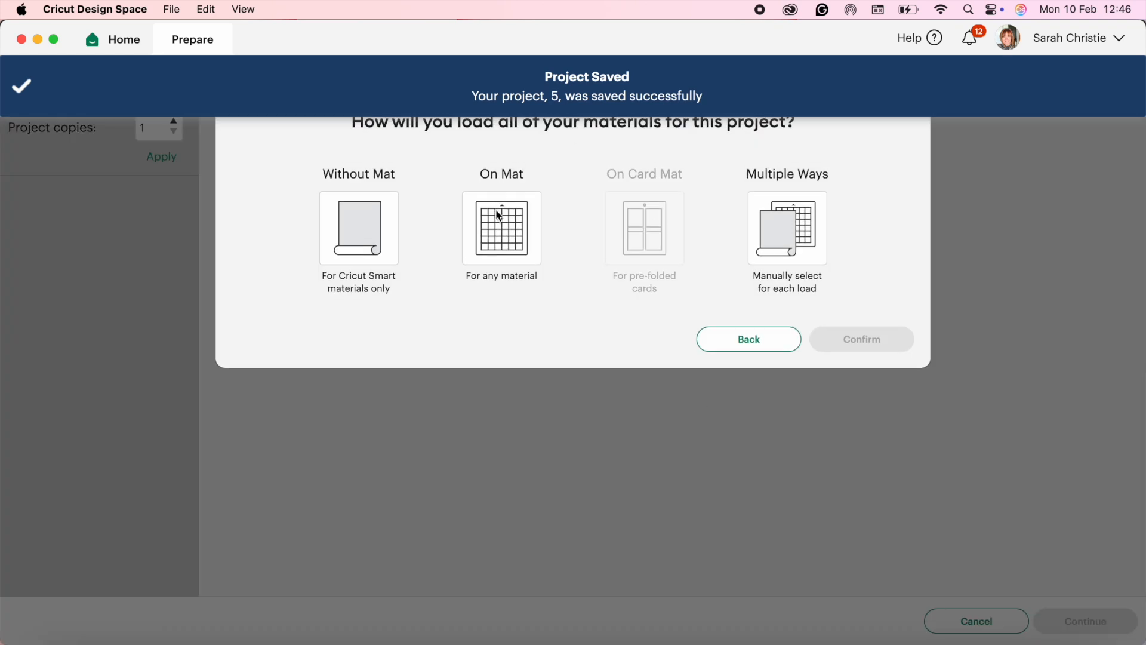
Step: Choose on-mat loading with the 12 in x 12 in mat size and view the prepared mats
{"action": "left_click", "coordinate": [500, 216]}
{"action": "left_click", "coordinate": [850, 392]}
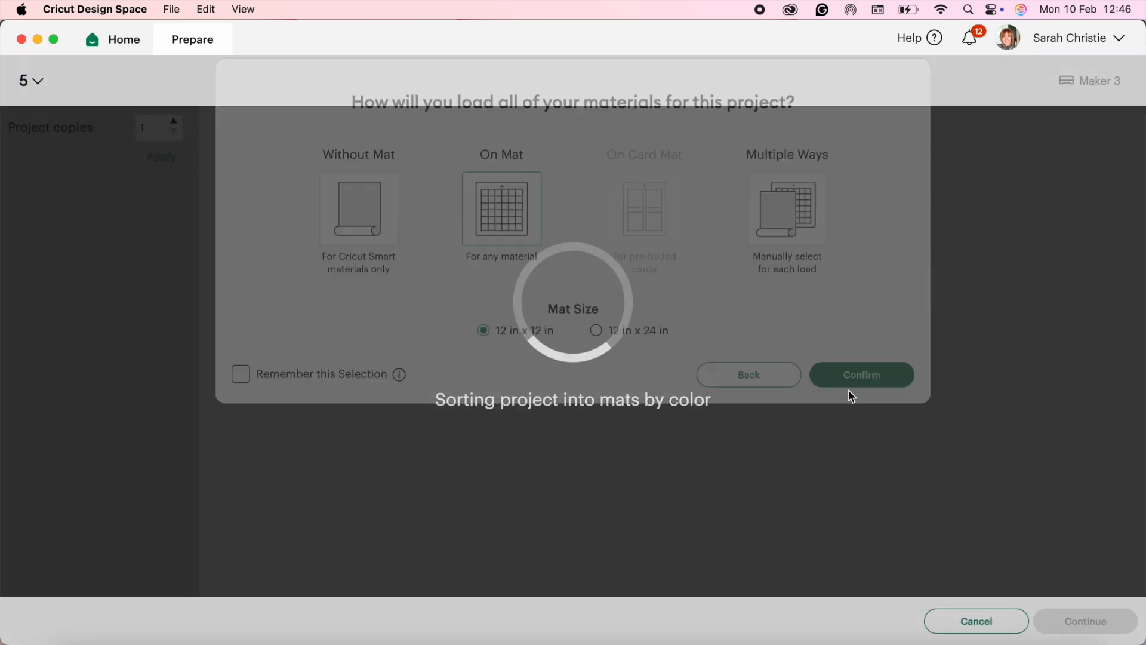
{"action": "scroll", "coordinate": [670, 388], "scroll_direction": "down", "scroll_amount": 5}
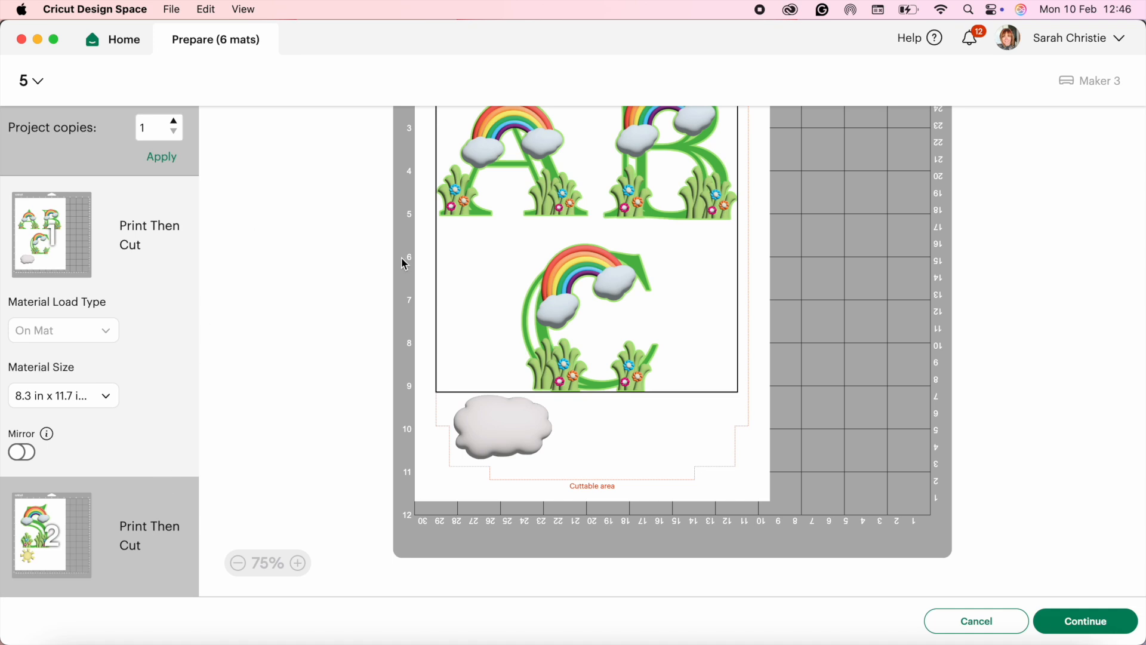
Step: Examine the layout of each remaining mat, from the letter S and sun through the rainbow and offset backings, and return to the first mat
{"action": "scroll", "coordinate": [75, 582], "scroll_direction": "down", "scroll_amount": 3}
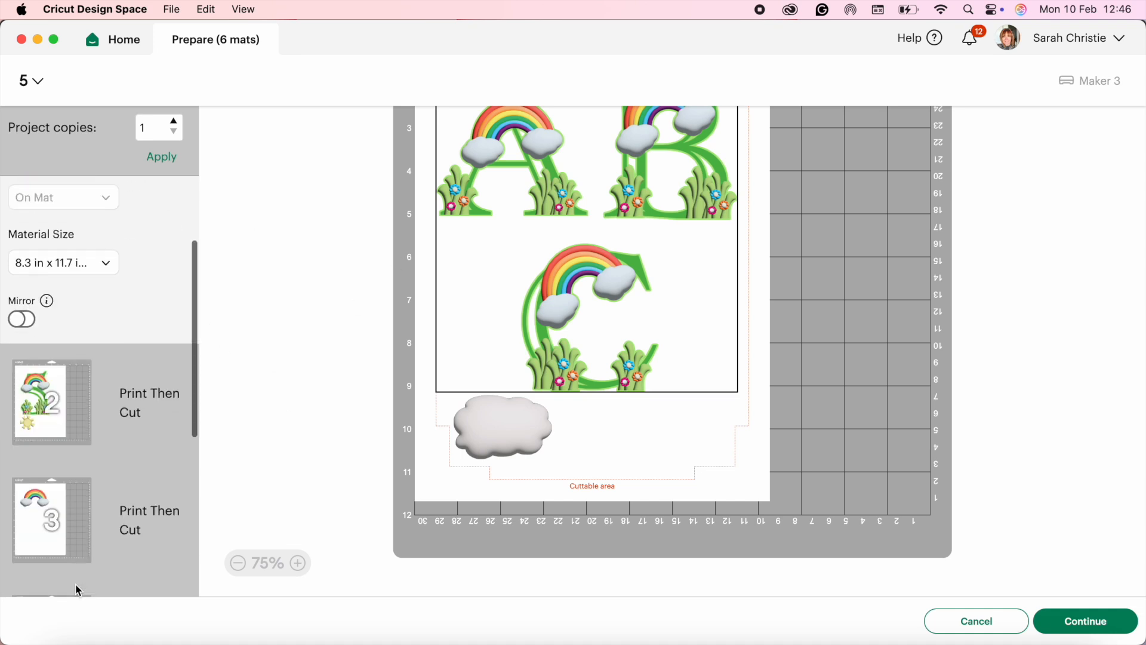
{"action": "left_click", "coordinate": [78, 405]}
{"action": "scroll", "coordinate": [500, 475], "scroll_direction": "down", "scroll_amount": 5}
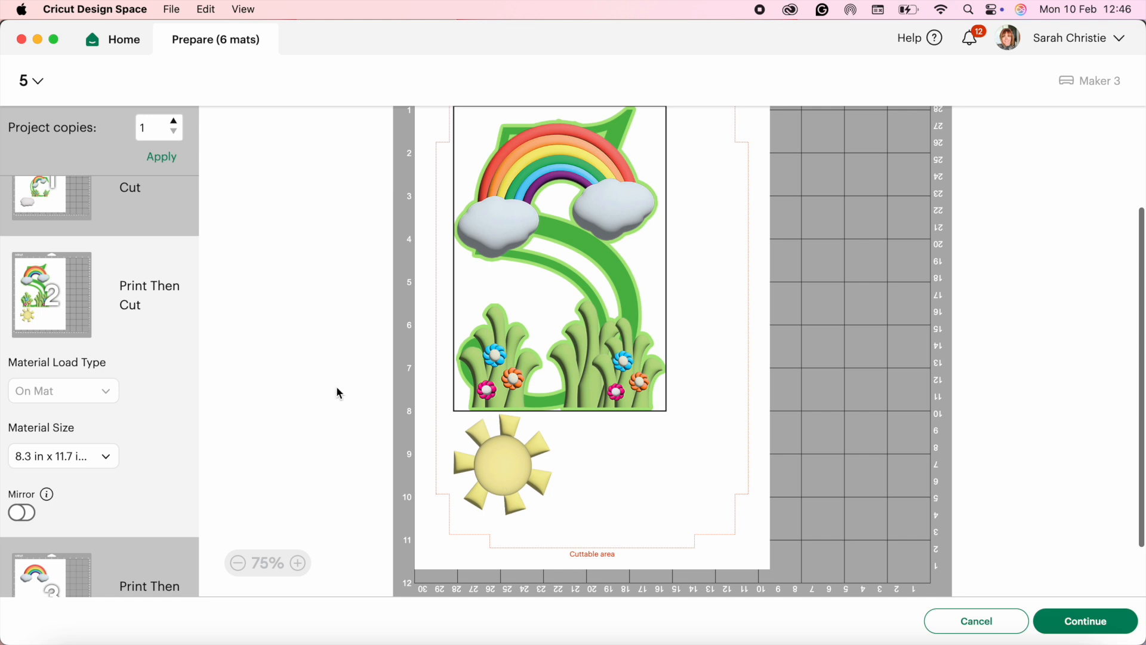
{"action": "scroll", "coordinate": [98, 564], "scroll_direction": "down", "scroll_amount": 3}
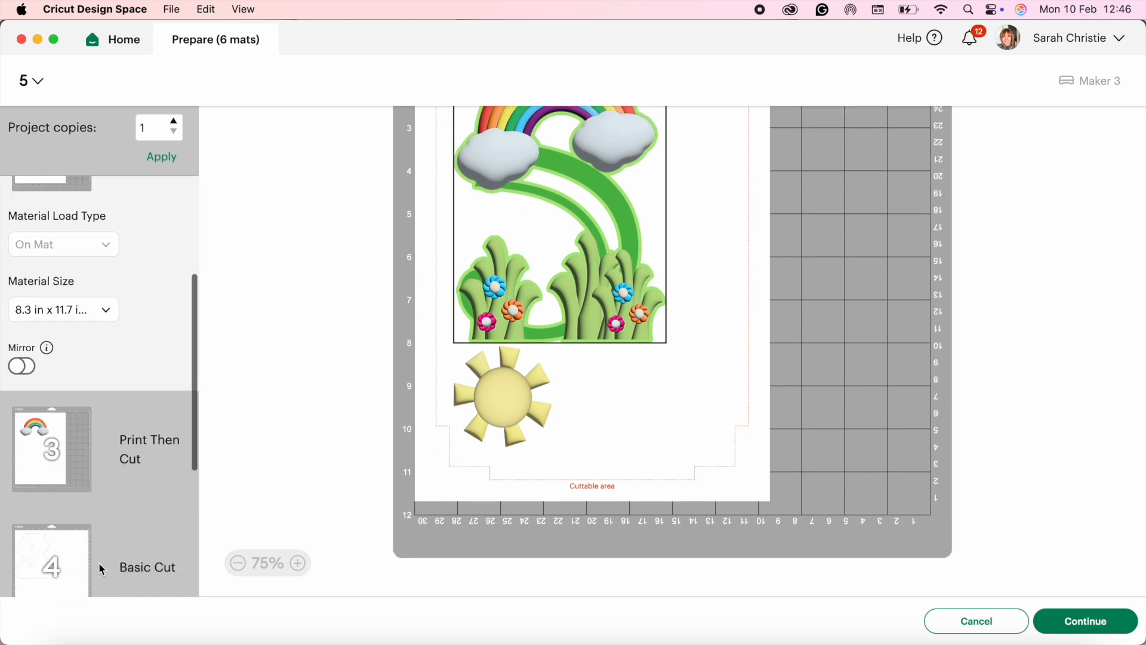
{"action": "left_click", "coordinate": [74, 436]}
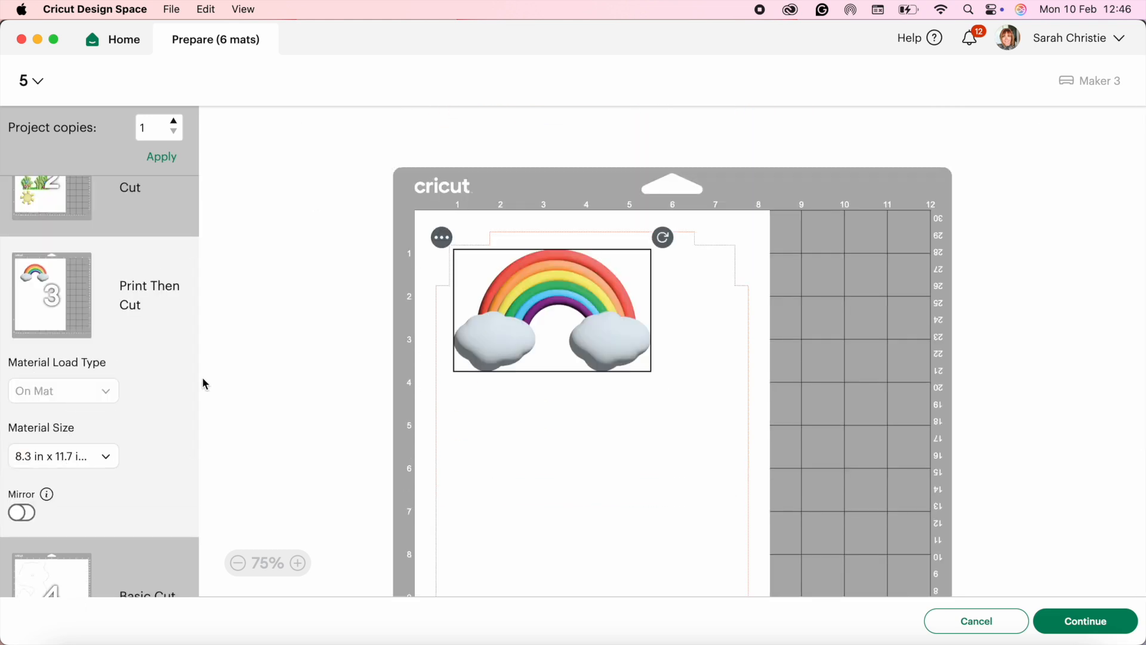
{"action": "scroll", "coordinate": [50, 459], "scroll_direction": "down", "scroll_amount": 3}
{"action": "left_click", "coordinate": [56, 446]}
{"action": "scroll", "coordinate": [58, 472], "scroll_direction": "down", "scroll_amount": 3}
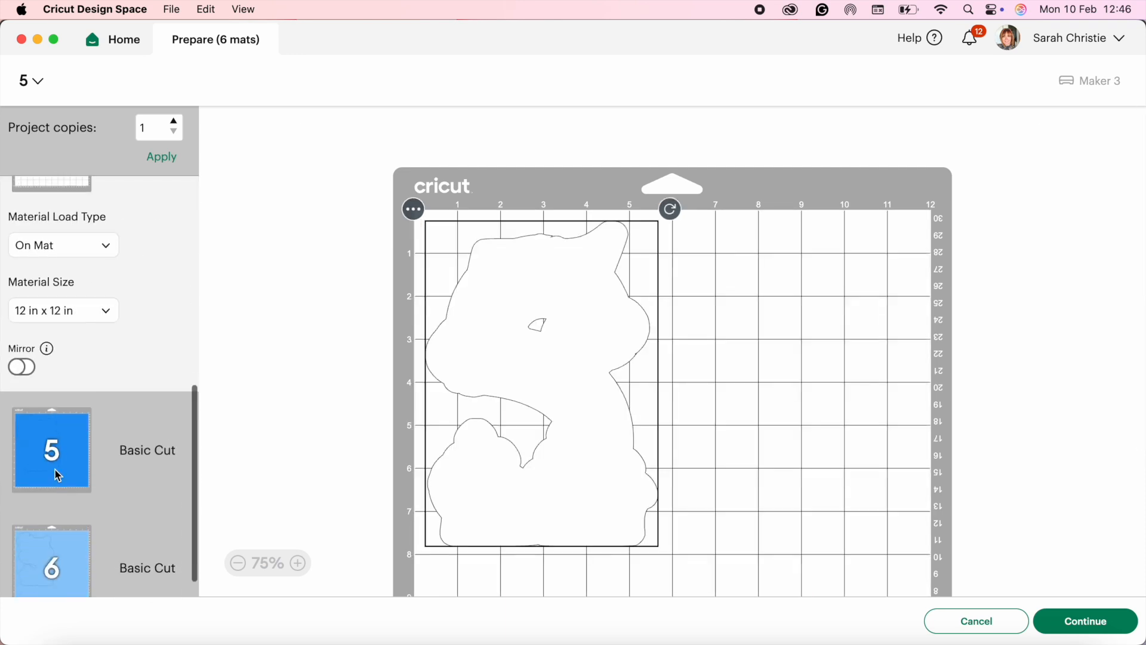
{"action": "scroll", "coordinate": [58, 476], "scroll_direction": "down", "scroll_amount": 1}
{"action": "left_click", "coordinate": [51, 417]}
{"action": "scroll", "coordinate": [50, 539], "scroll_direction": "down", "scroll_amount": 4}
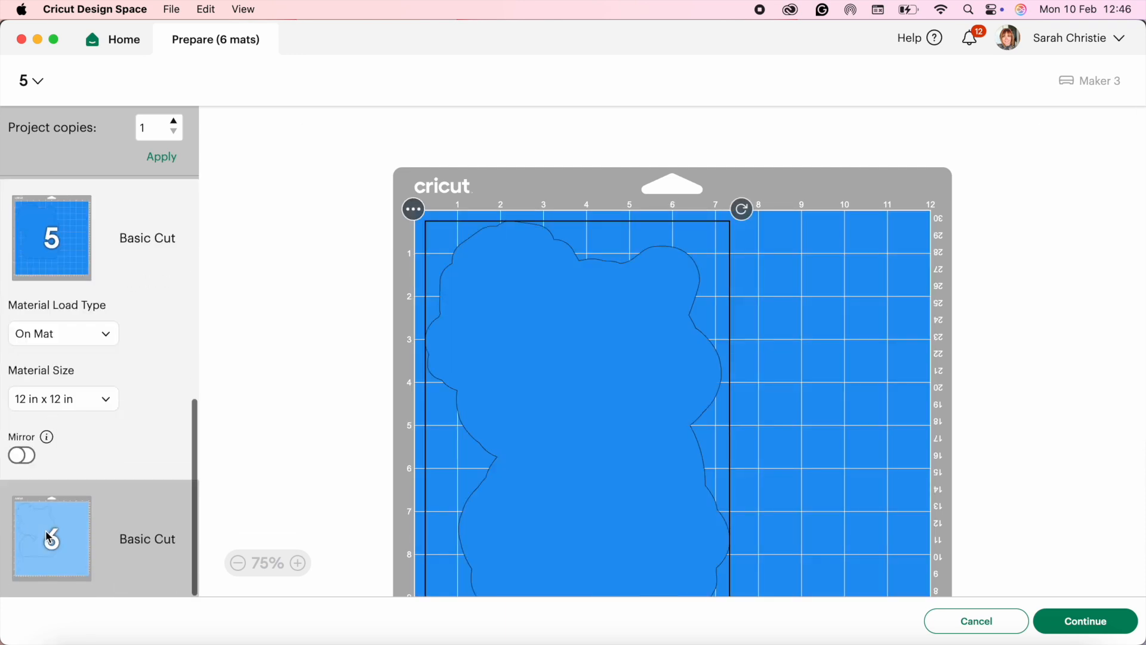
{"action": "left_click", "coordinate": [49, 537]}
{"action": "scroll", "coordinate": [52, 358], "scroll_direction": "up", "scroll_amount": 10}
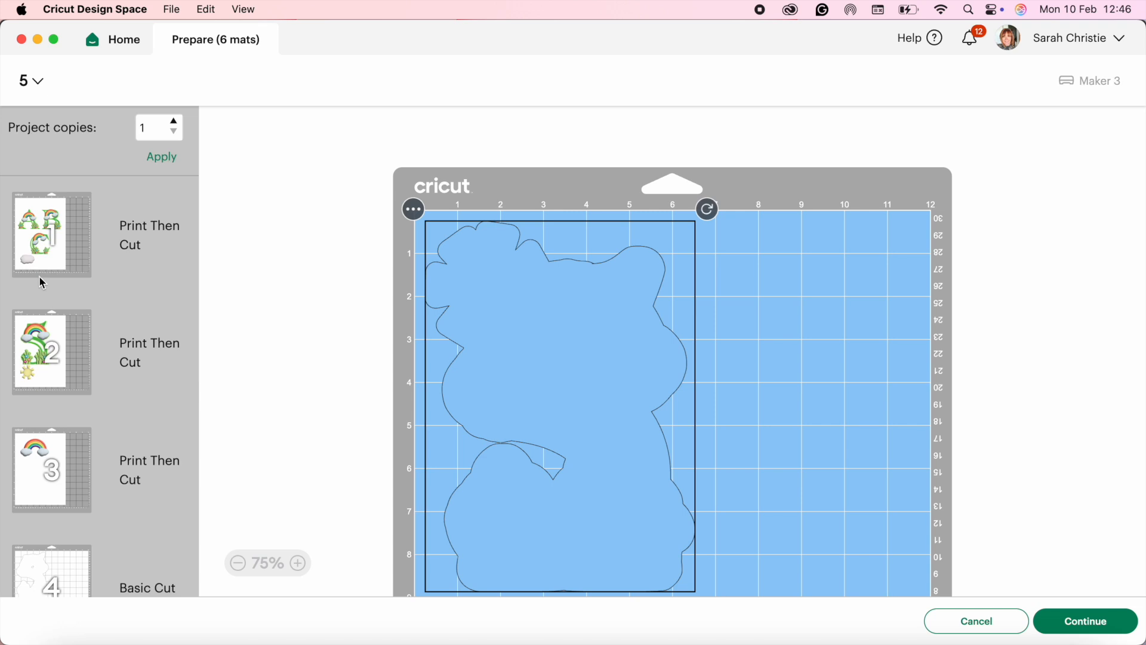
{"action": "left_click", "coordinate": [44, 235]}
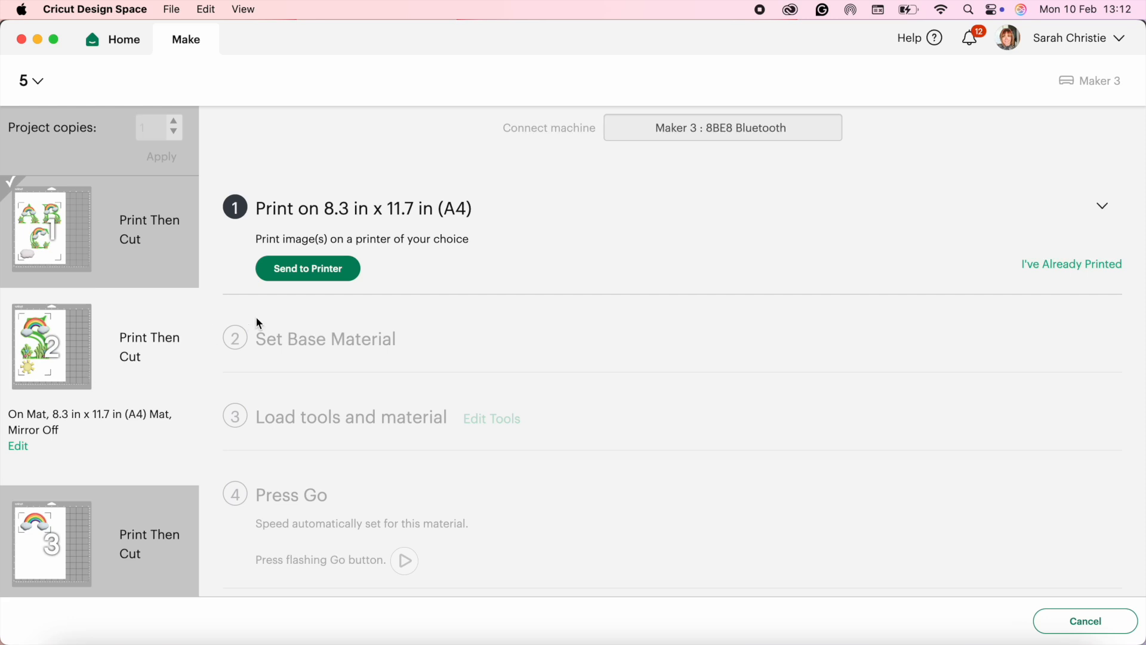
Step: Send the letter S and sun mat to the printer with the system dialog turned on and bleed turned off
{"action": "left_click", "coordinate": [291, 270]}
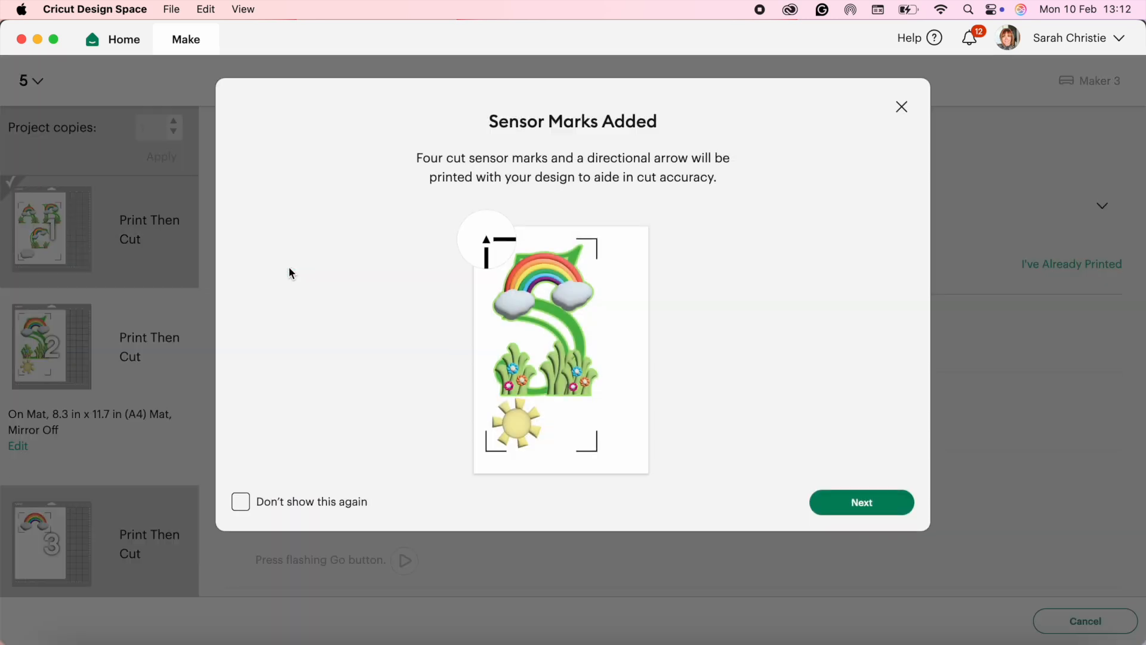
{"action": "left_click", "coordinate": [875, 502]}
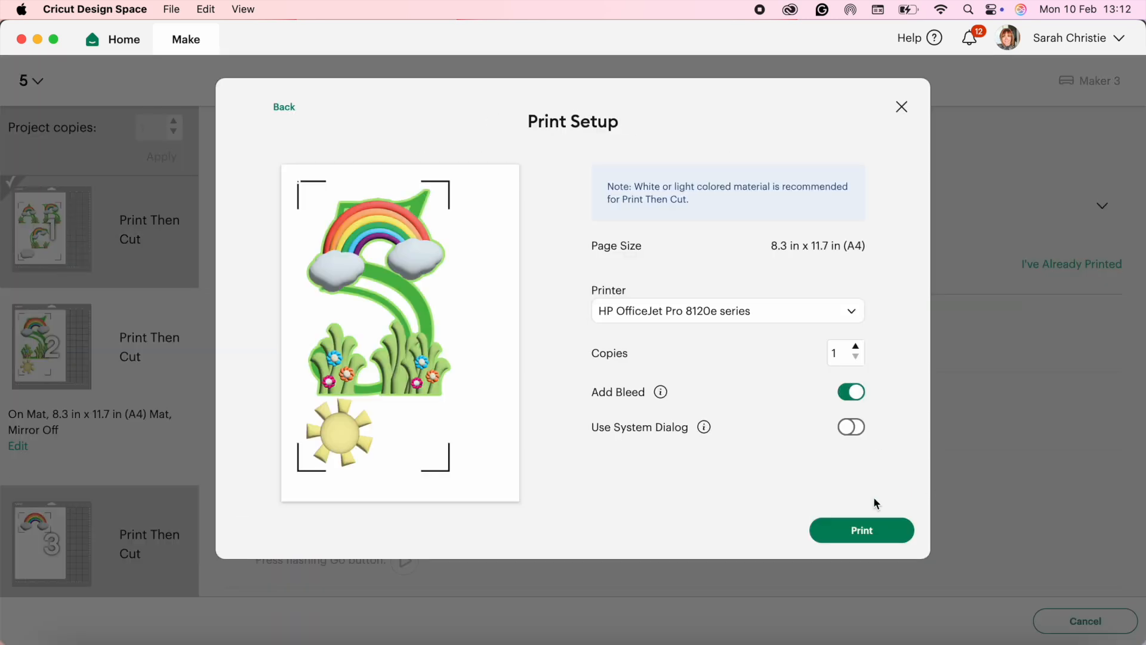
{"action": "left_click", "coordinate": [851, 428]}
{"action": "left_click", "coordinate": [855, 395]}
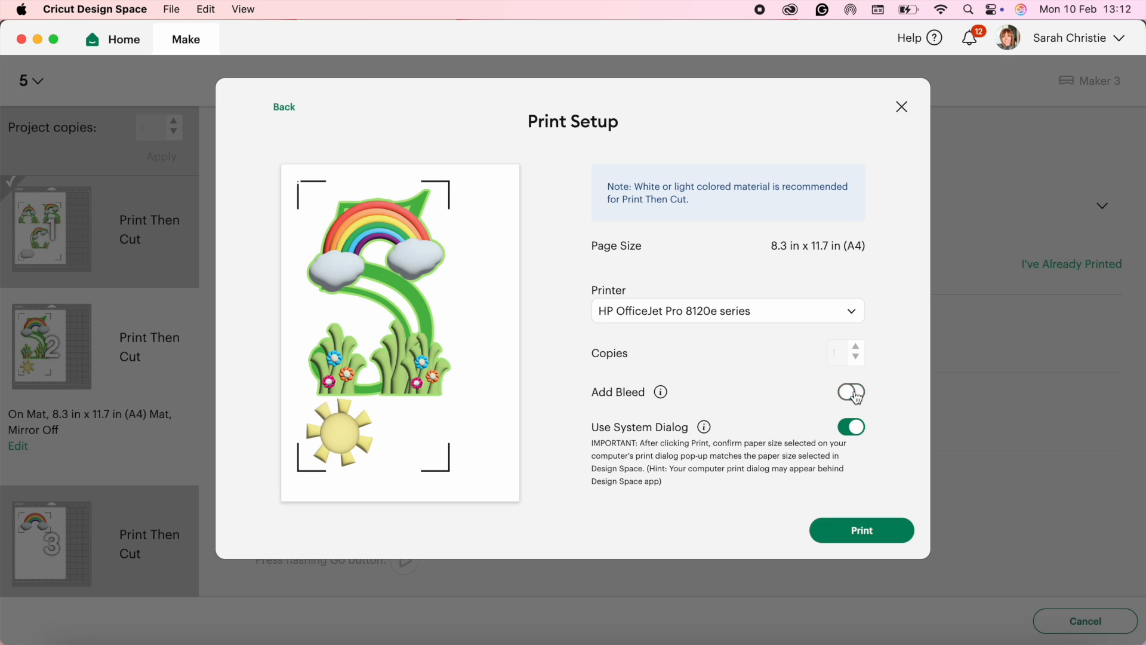
{"action": "left_click", "coordinate": [860, 530]}
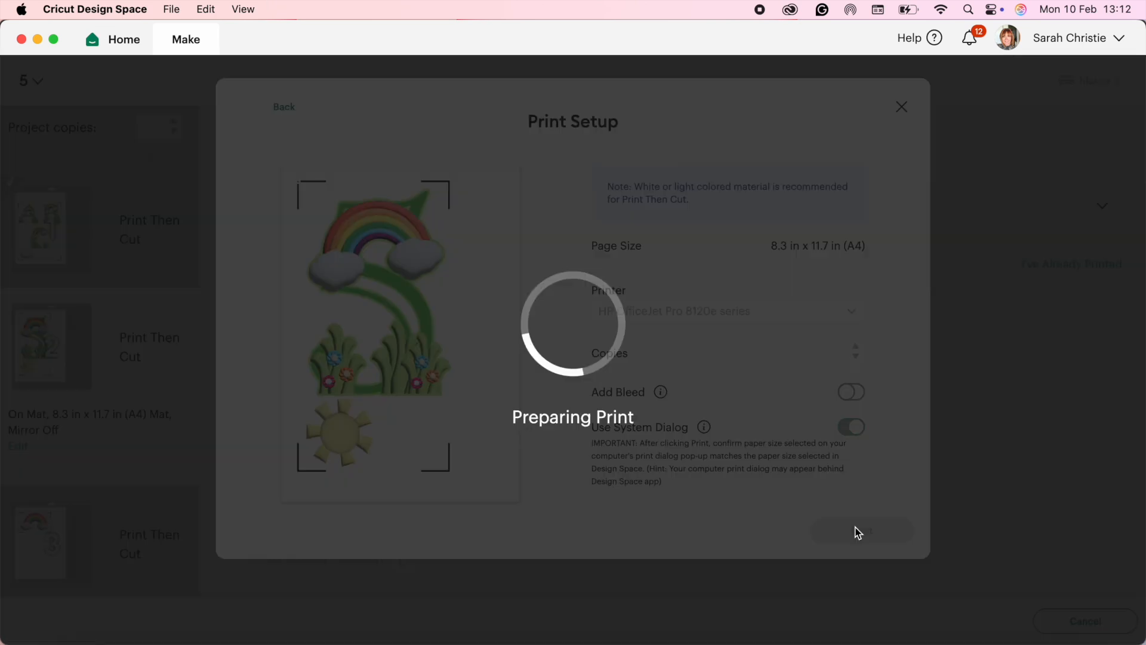
Step: Uncover the system print dialog, set the media quality to Best and print the page
{"action": "left_click", "coordinate": [38, 40]}
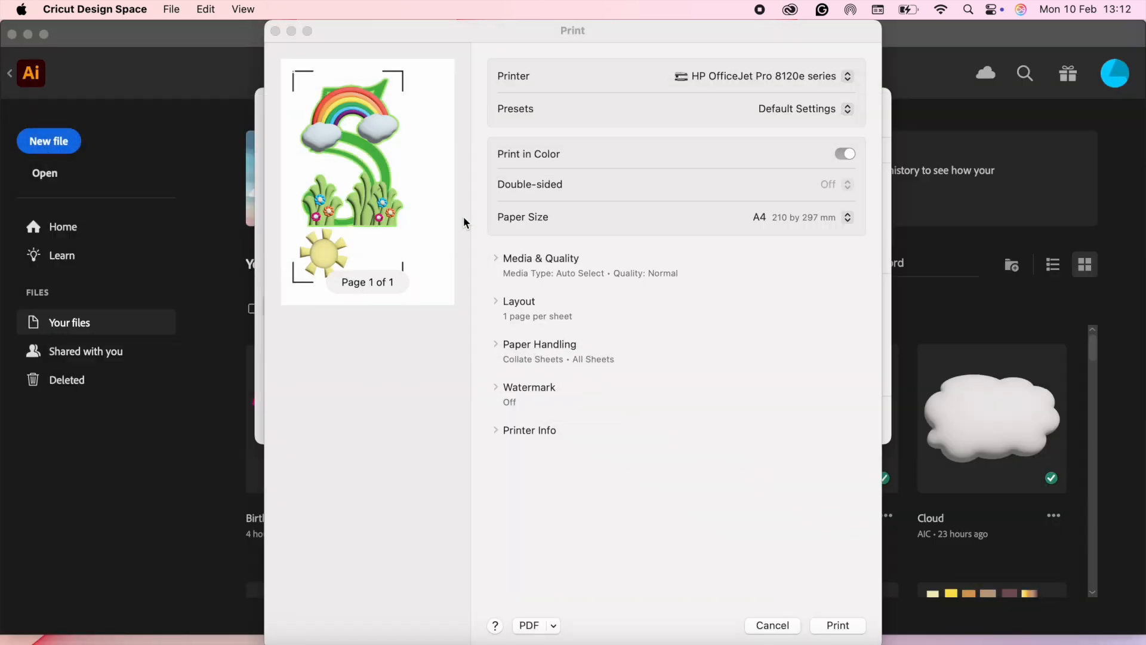
{"action": "left_click", "coordinate": [544, 261]}
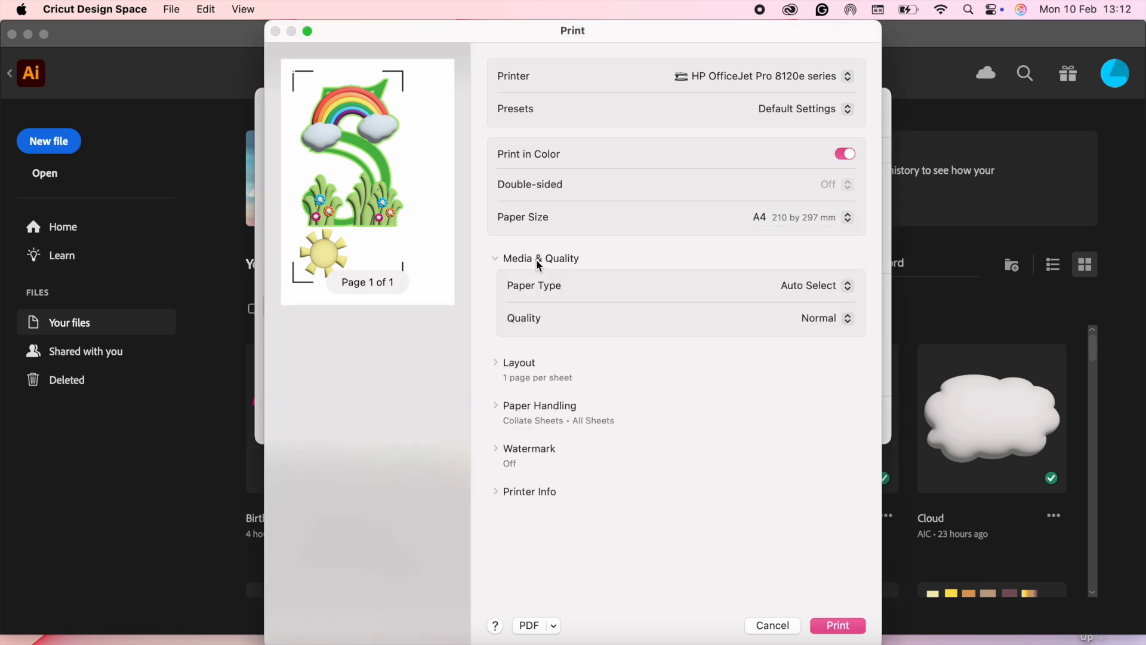
{"action": "left_click", "coordinate": [854, 320]}
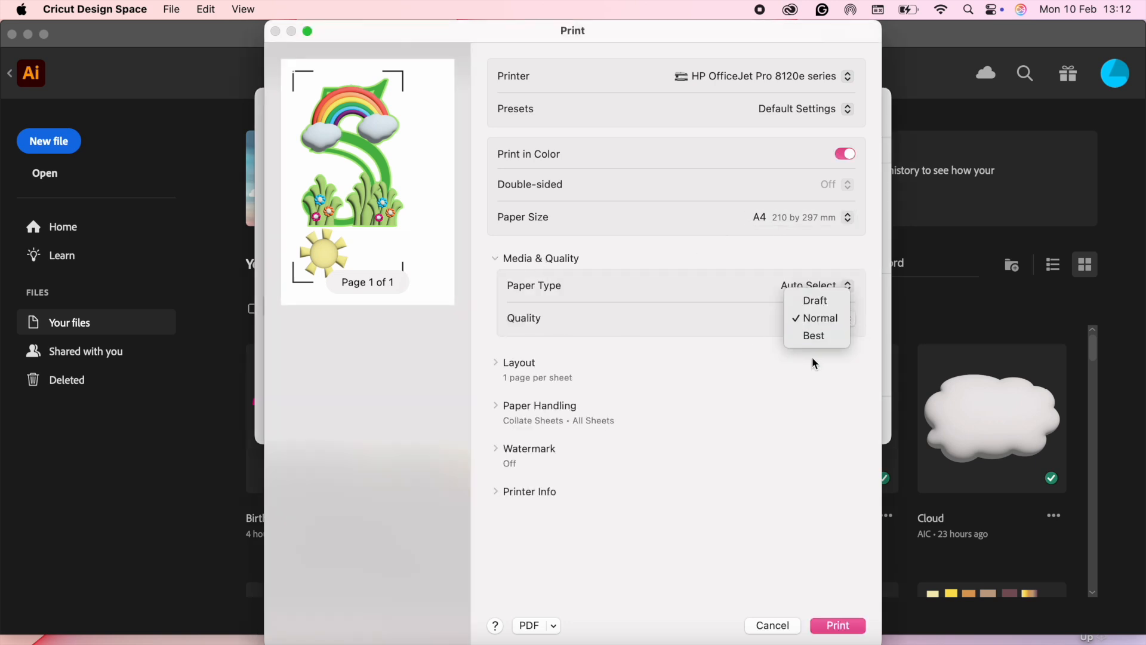
{"action": "left_click", "coordinate": [814, 339]}
{"action": "left_click", "coordinate": [839, 626]}
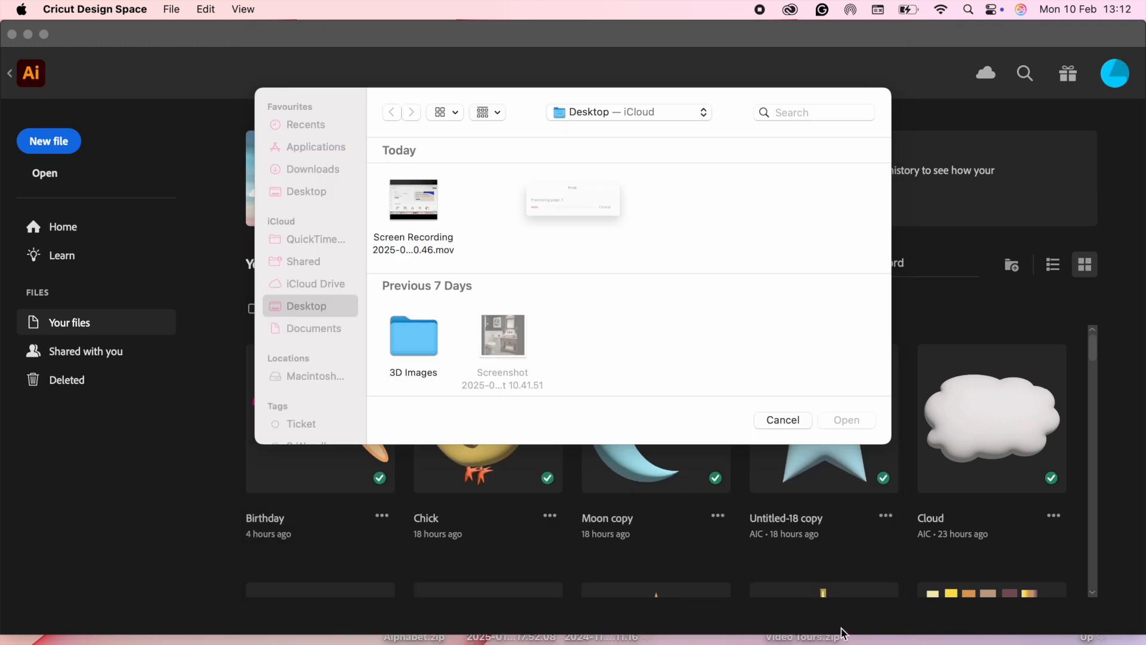
{"action": "left_click", "coordinate": [831, 642]}
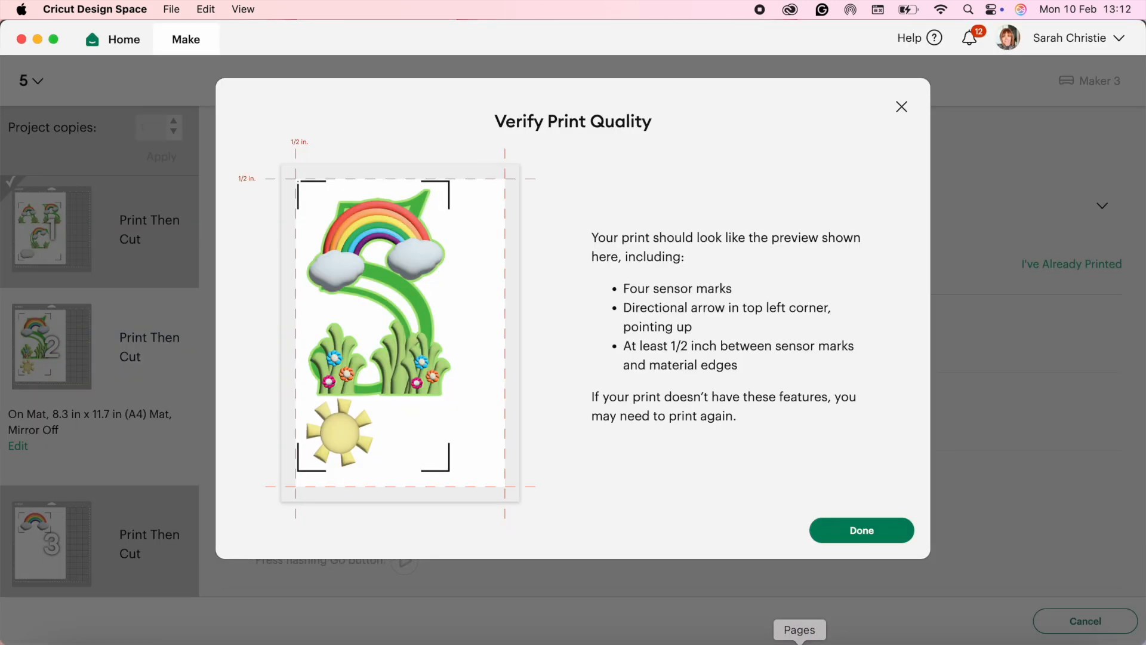